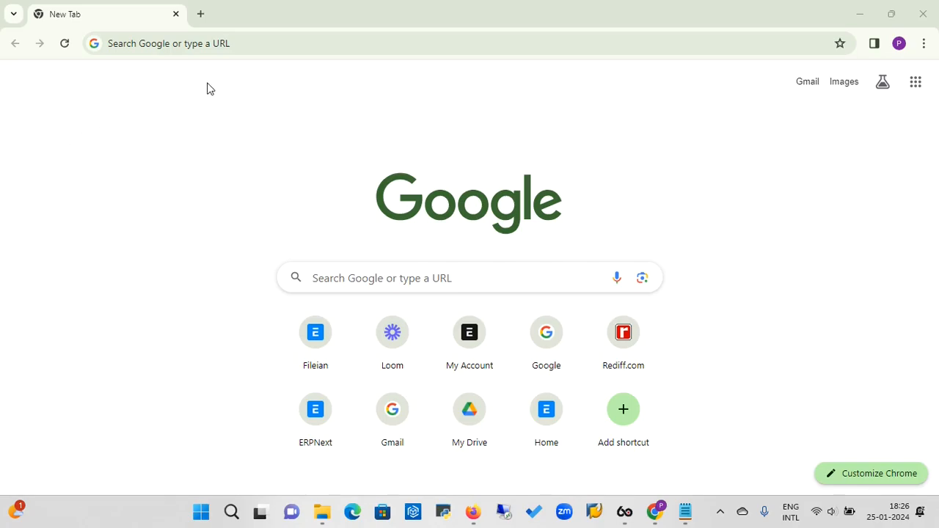
{"action": "left_click", "coordinate": [264, 42]}
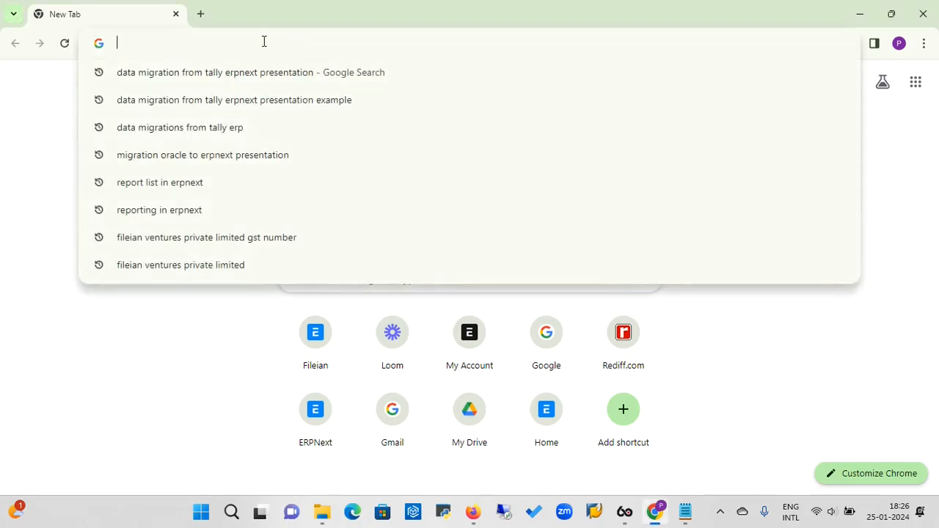
{"action": "type", "text": "https://fileian.frappe.cloud/login"}
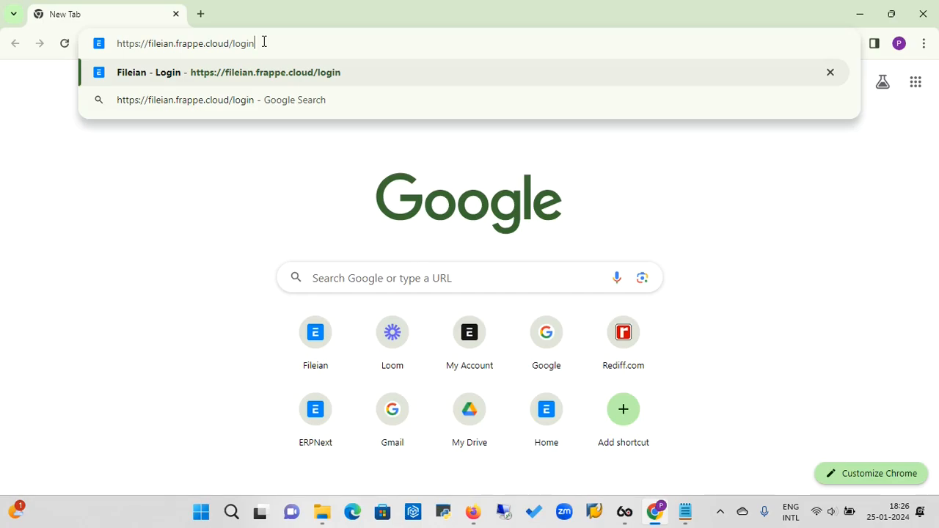
{"action": "key", "text": "Return"}
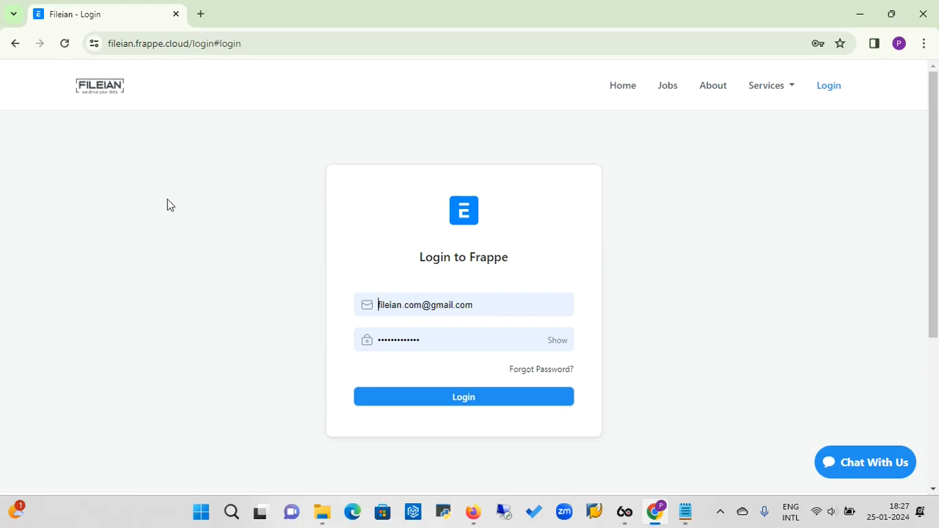
{"action": "left_click", "coordinate": [28, 184]}
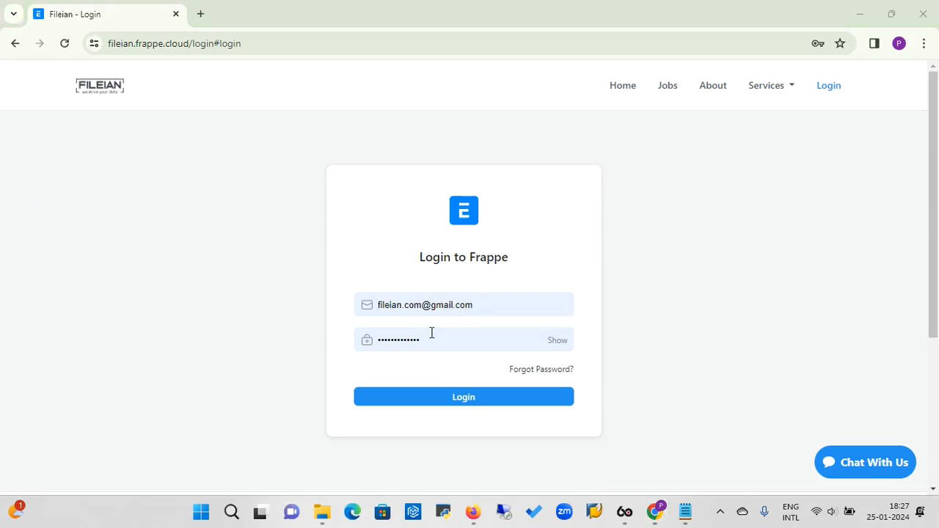
{"action": "left_click", "coordinate": [466, 405]}
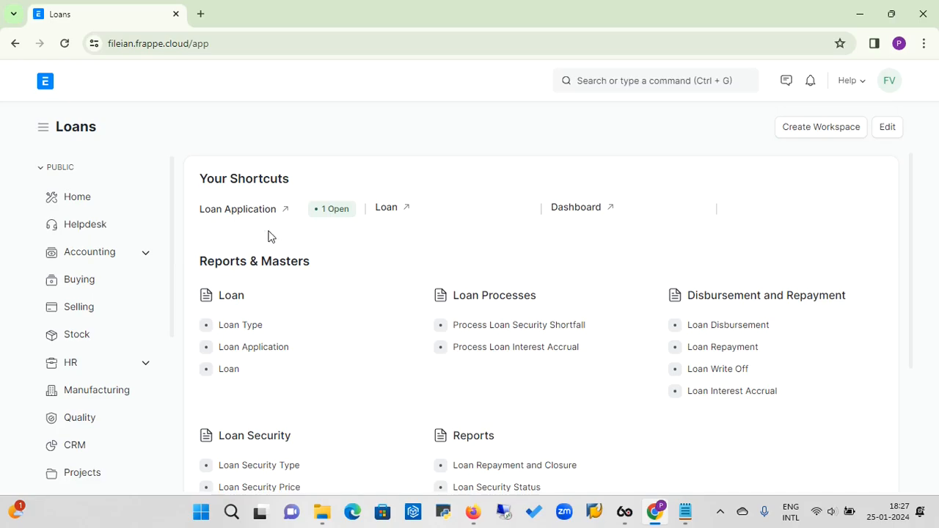
Step: Open the Home workspace and go to Import Data under Data Import and Settings
{"action": "left_click", "coordinate": [90, 210]}
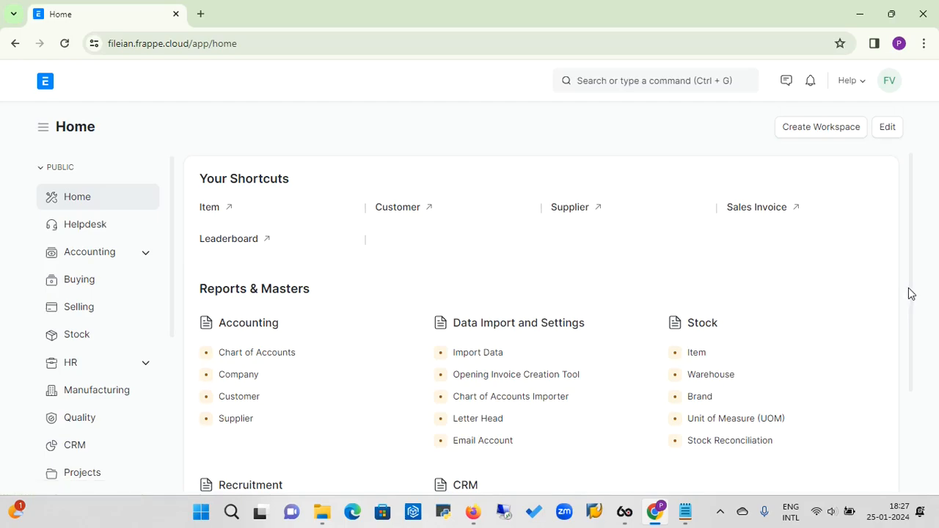
{"action": "left_click_drag", "start_coordinate": [910, 294], "coordinate": [930, 265]}
{"action": "mouse_move", "coordinate": [169, 199]}
{"action": "left_mouse_down"}
{"action": "mouse_move", "coordinate": [170, 228]}
{"action": "mouse_move", "coordinate": [173, 196]}
{"action": "left_mouse_up"}
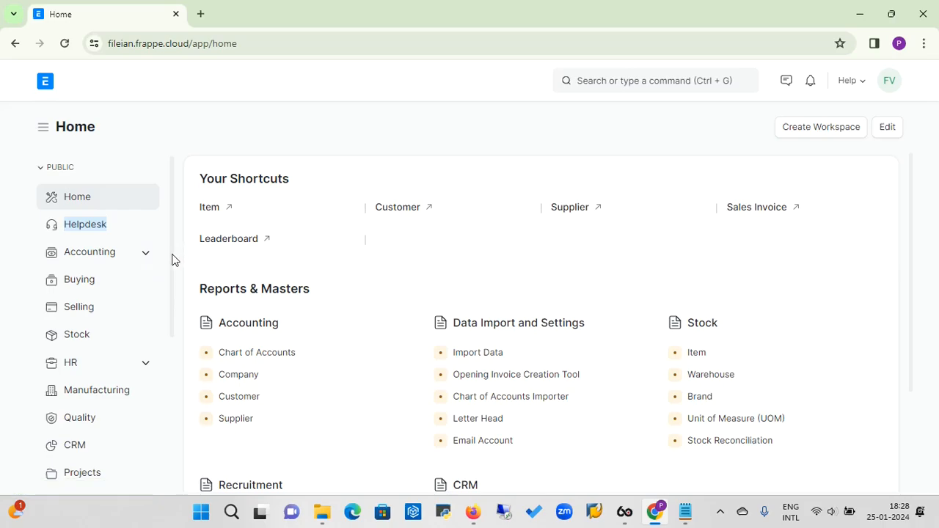
{"action": "left_click_drag", "start_coordinate": [172, 261], "coordinate": [173, 337]}
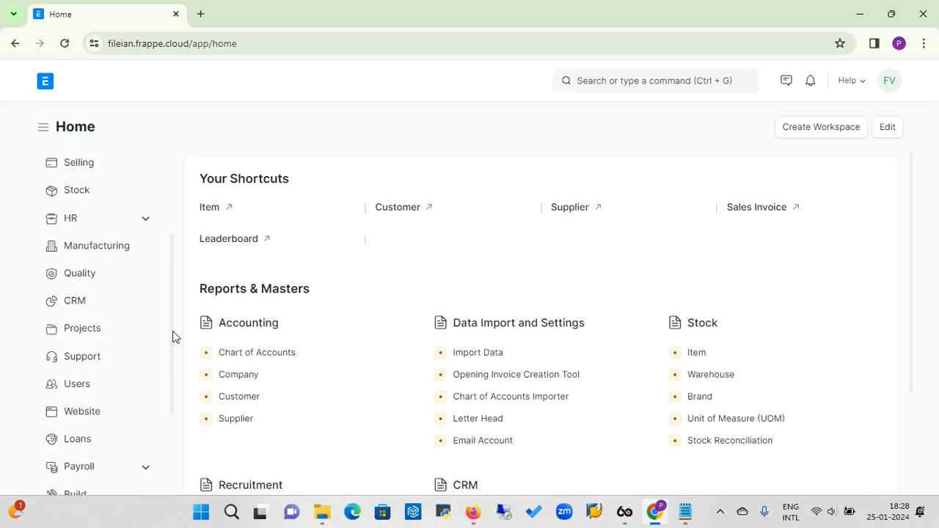
{"action": "left_click_drag", "start_coordinate": [172, 337], "coordinate": [177, 257]}
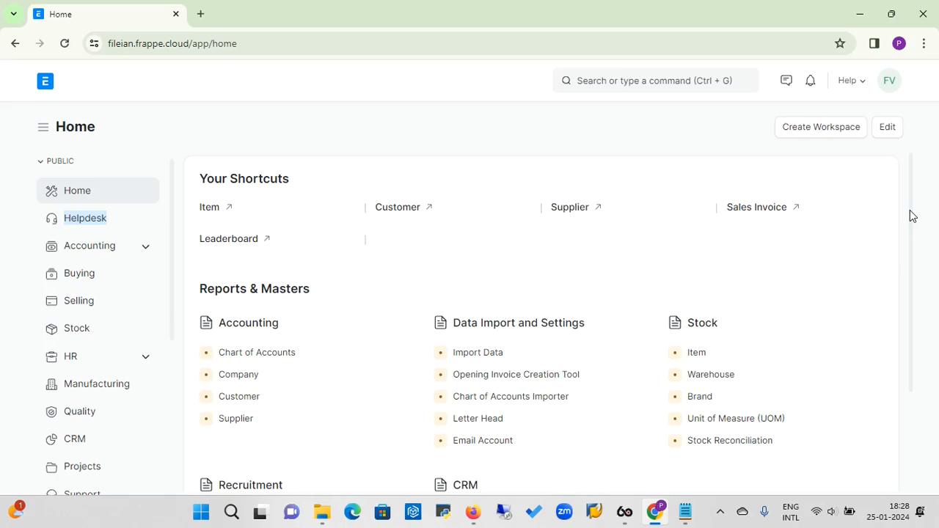
{"action": "left_click_drag", "start_coordinate": [912, 216], "coordinate": [907, 271]}
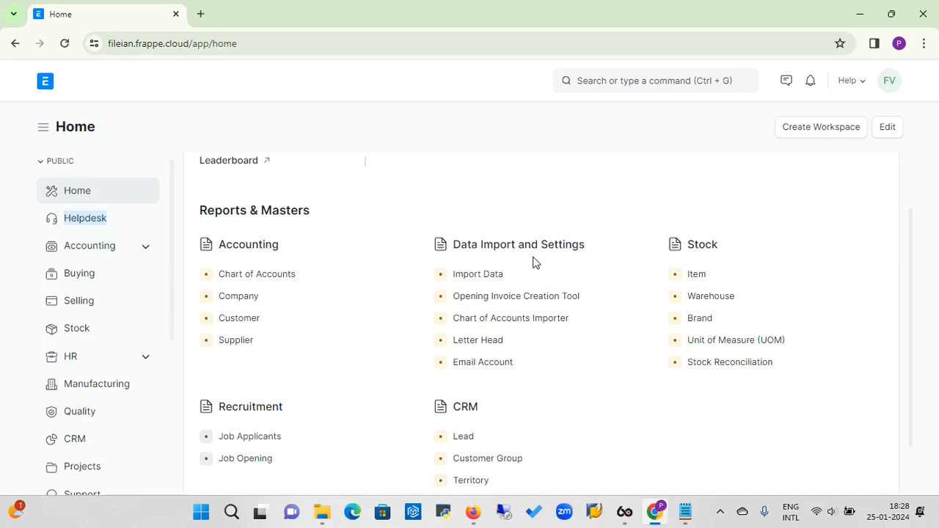
{"action": "left_click", "coordinate": [484, 284]}
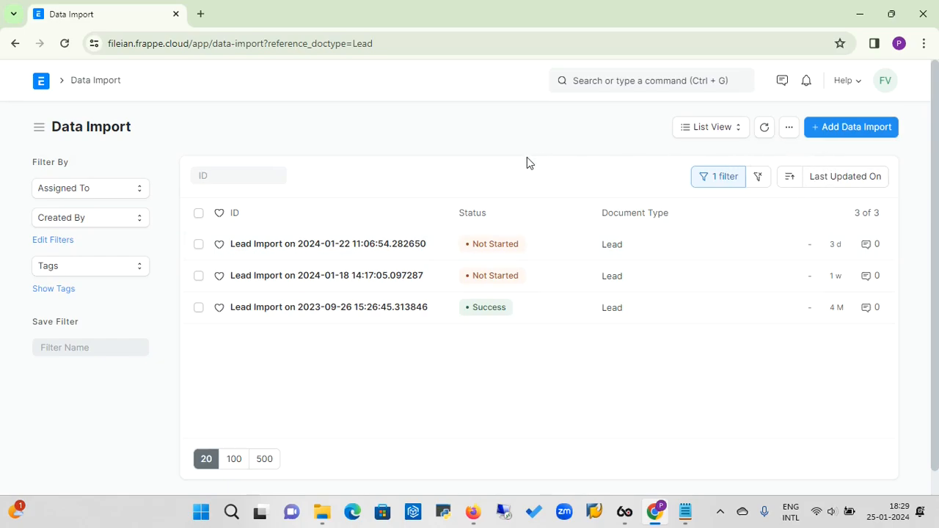
Step: Add a new data import and choose Supplier as its document type in place of Lead
{"action": "left_click", "coordinate": [869, 132]}
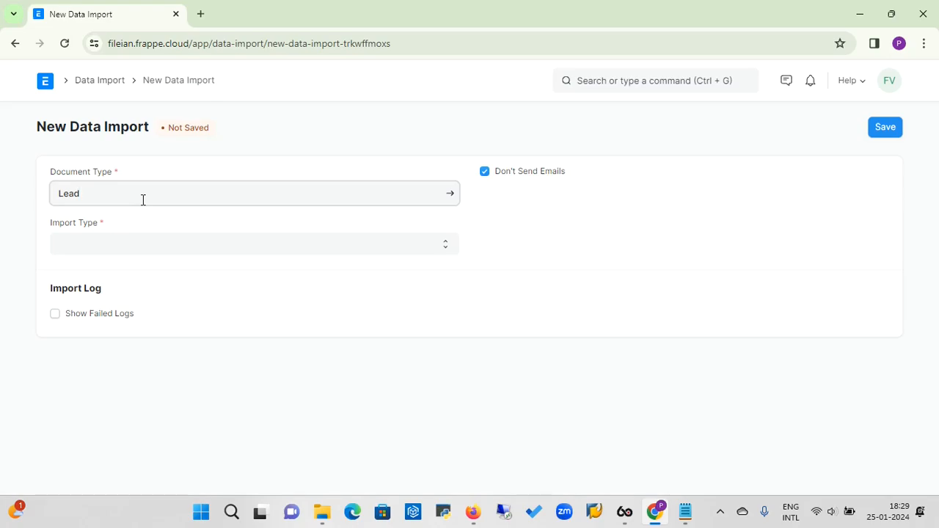
{"action": "key", "text": "BackSpace"}
{"action": "key", "text": "BackSpace"}
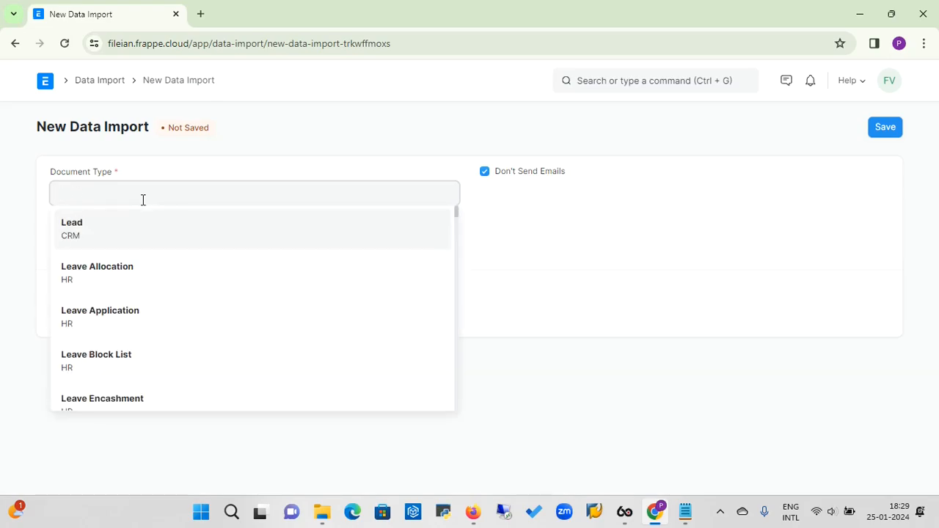
{"action": "type", "text": "s"}
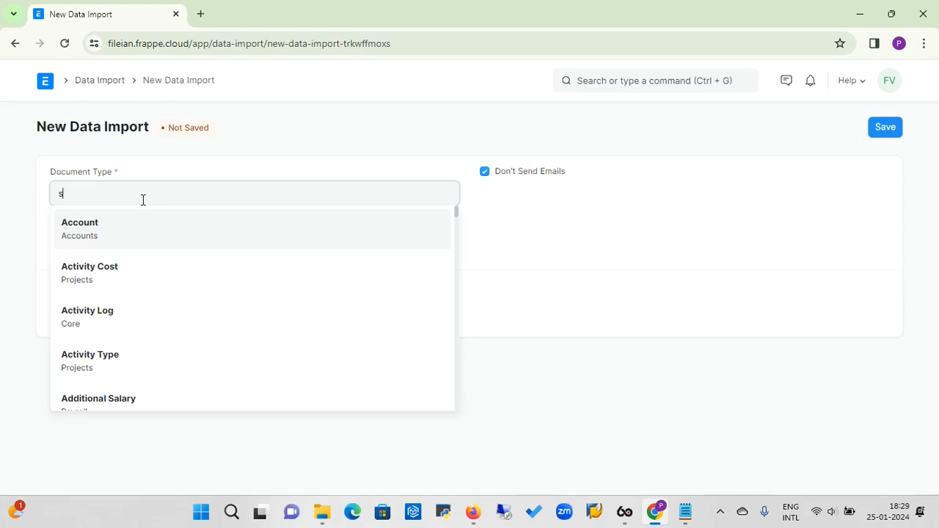
{"action": "type", "text": "up"}
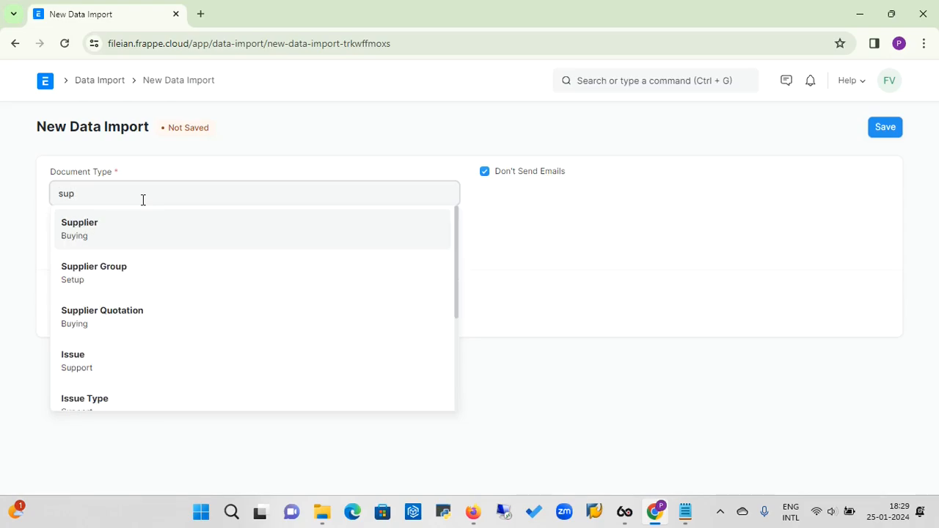
{"action": "left_click", "coordinate": [85, 229]}
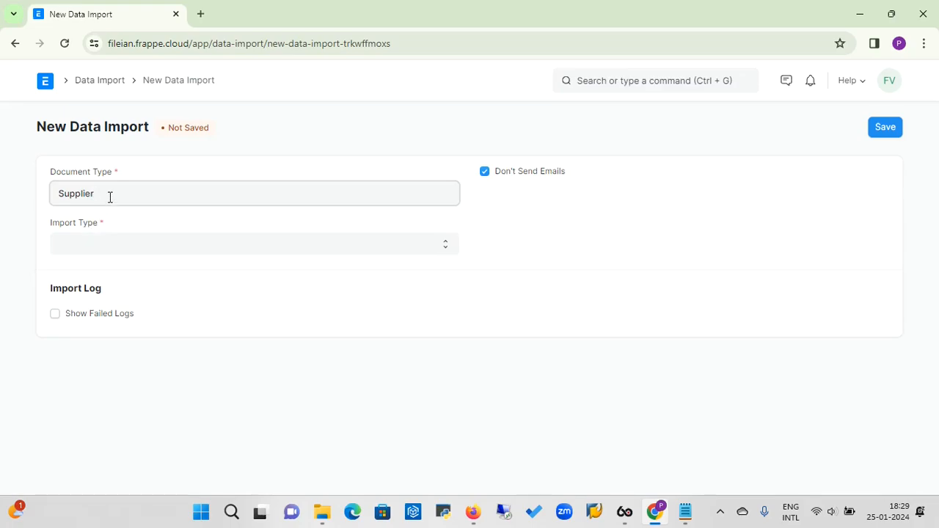
Step: Change the document type of the new data import to Customer
{"action": "key", "text": "BackSpace"}
{"action": "key", "text": "BackSpace"}
{"action": "key", "text": "BackSpace"}
{"action": "key", "text": "BackSpace"}
{"action": "key", "text": "BackSpace"}
{"action": "key", "text": "BackSpace"}
{"action": "key", "text": "BackSpace"}
{"action": "key", "text": "BackSpace"}
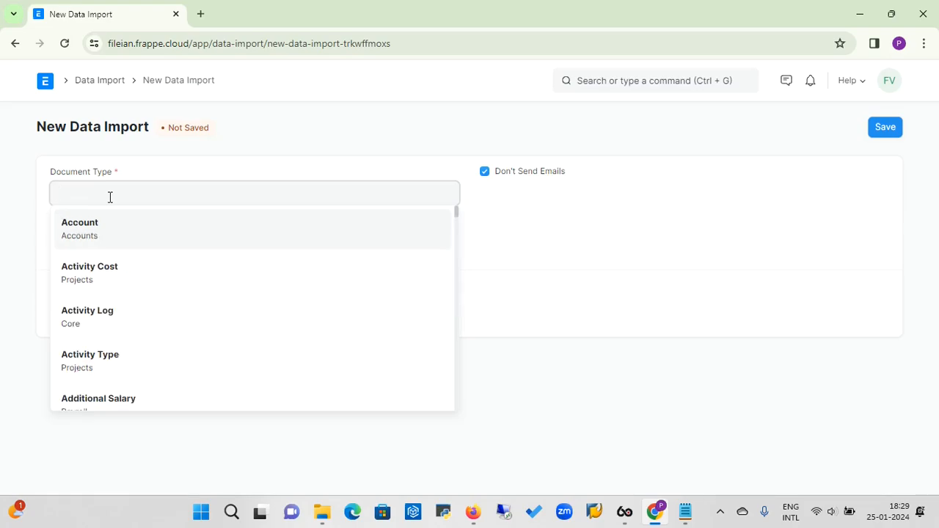
{"action": "type", "text": "custom"}
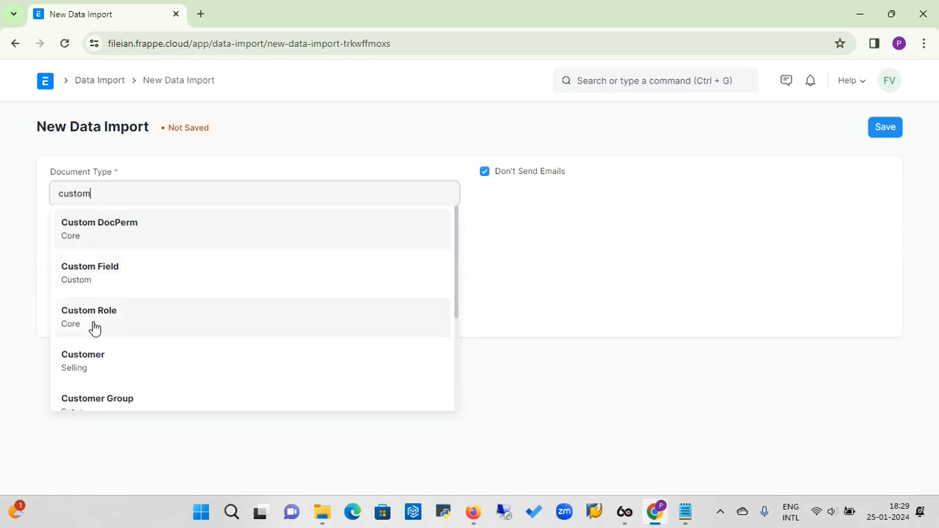
{"action": "left_click", "coordinate": [93, 360]}
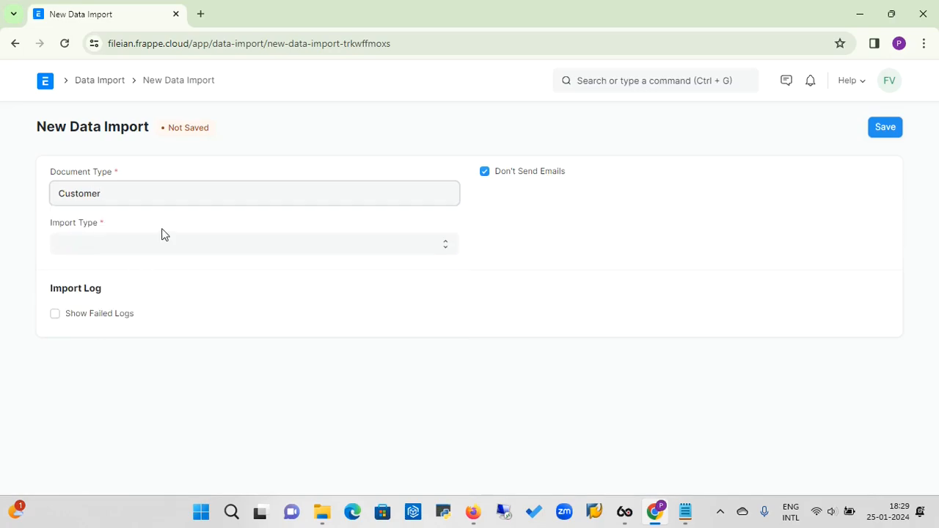
Step: Change the document type of the new data import to Item
{"action": "key", "text": "BackSpace"}
{"action": "key", "text": "BackSpace"}
{"action": "key", "text": "BackSpace"}
{"action": "key", "text": "BackSpace"}
{"action": "key", "text": "BackSpace"}
{"action": "key", "text": "BackSpace"}
{"action": "key", "text": "BackSpace"}
{"action": "key", "text": "BackSpace"}
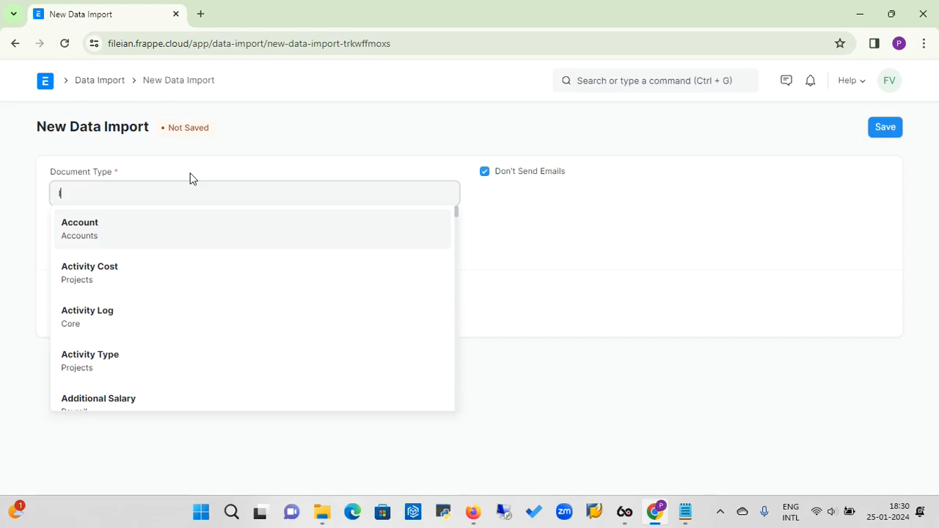
{"action": "type", "text": "Item"}
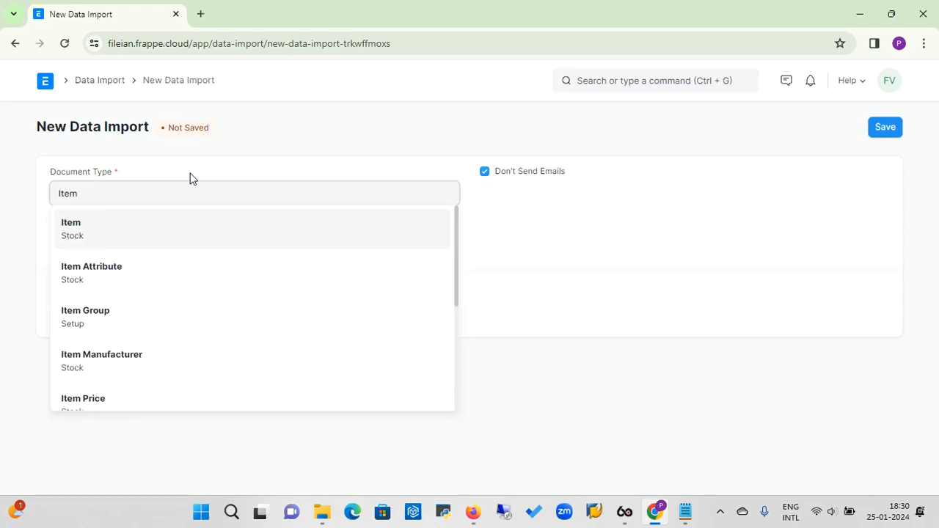
{"action": "left_click", "coordinate": [70, 235]}
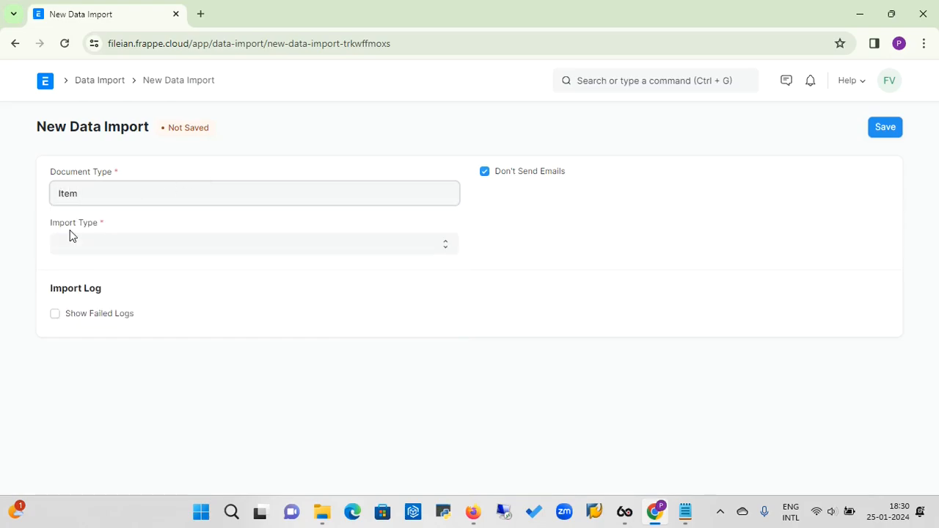
Step: Clear the document type and set it back to Supplier
{"action": "key", "text": "BackSpace"}
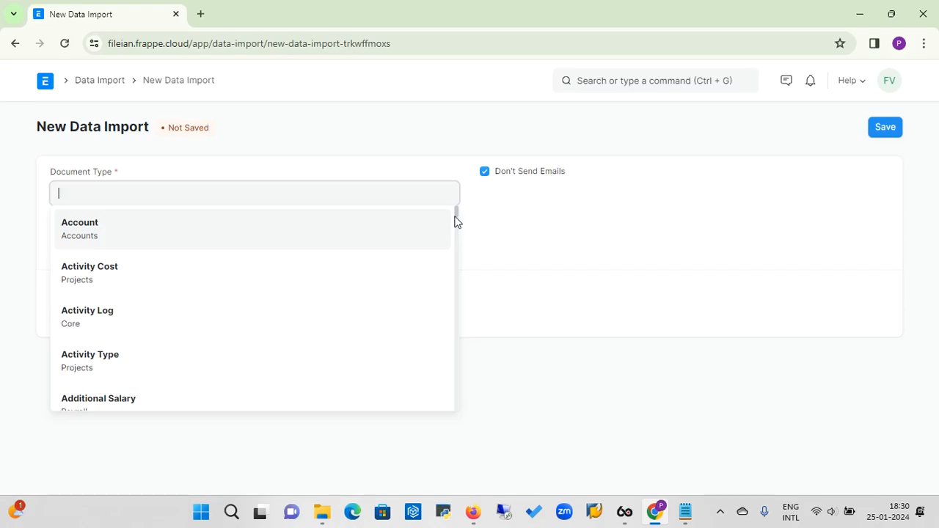
{"action": "left_click_drag", "start_coordinate": [455, 222], "coordinate": [455, 236]}
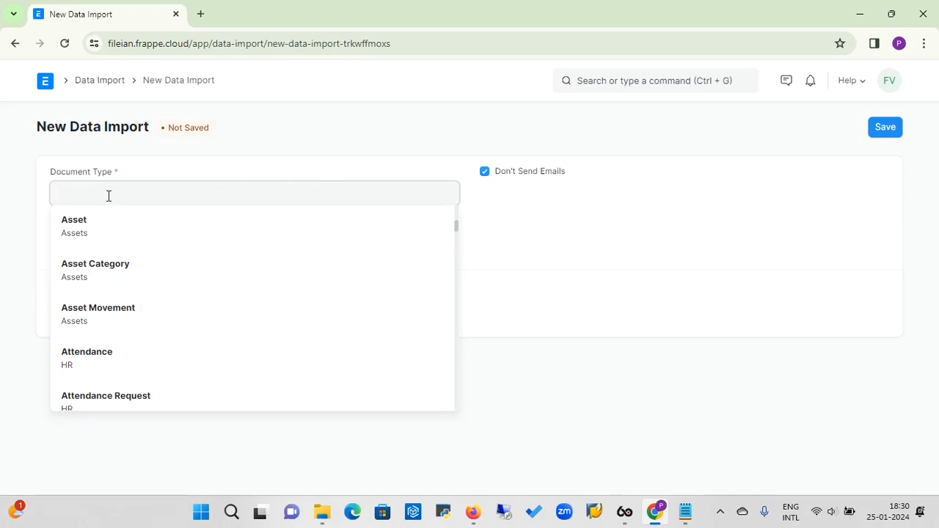
{"action": "type", "text": "su"}
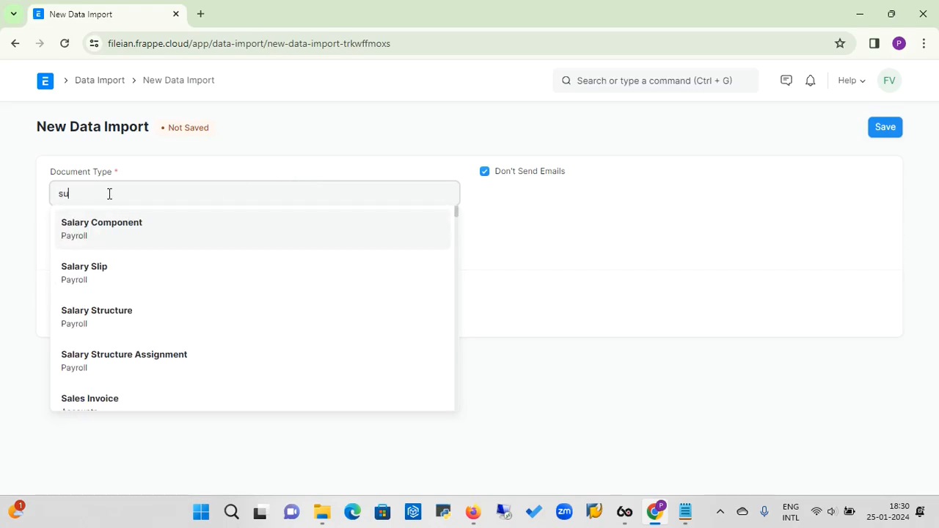
{"action": "type", "text": "p"}
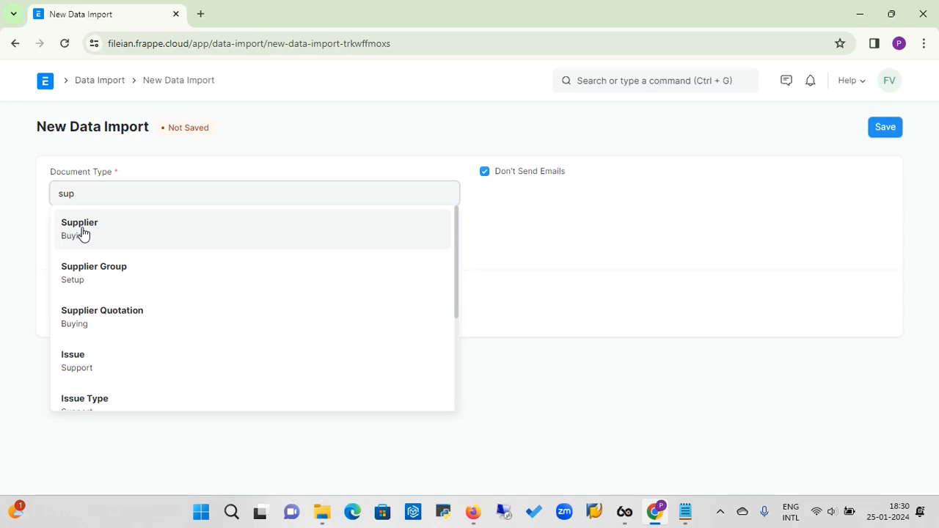
{"action": "left_click", "coordinate": [83, 233]}
Step: Set the import type to Insert New Records and save the data import
{"action": "left_click", "coordinate": [106, 253]}
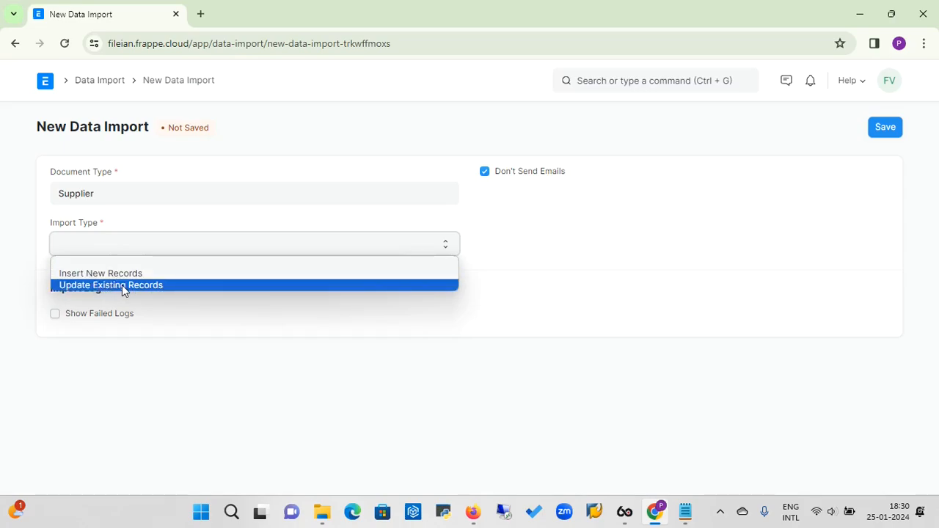
{"action": "left_click", "coordinate": [119, 275]}
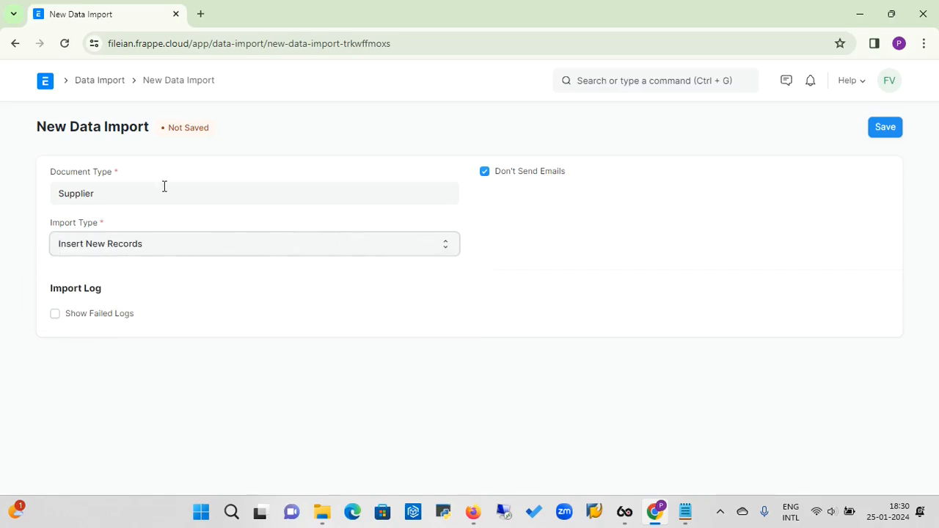
{"action": "left_click", "coordinate": [99, 199]}
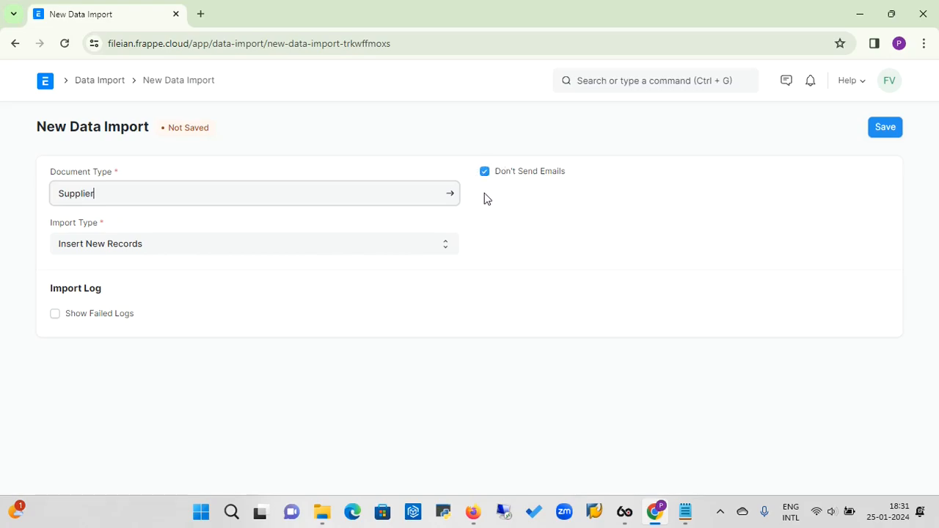
{"action": "left_click", "coordinate": [886, 129]}
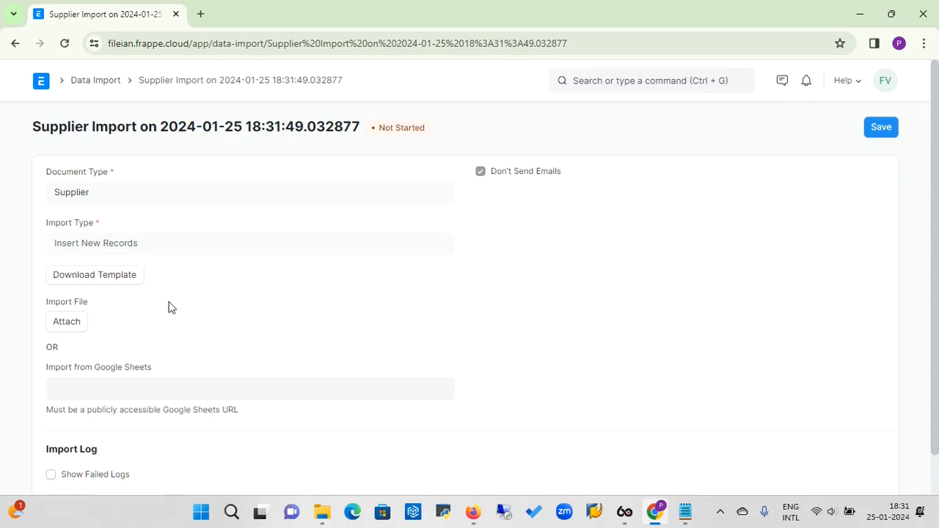
Step: Open the template download options for the Supplier import and select all fields to insert
{"action": "left_click", "coordinate": [68, 322]}
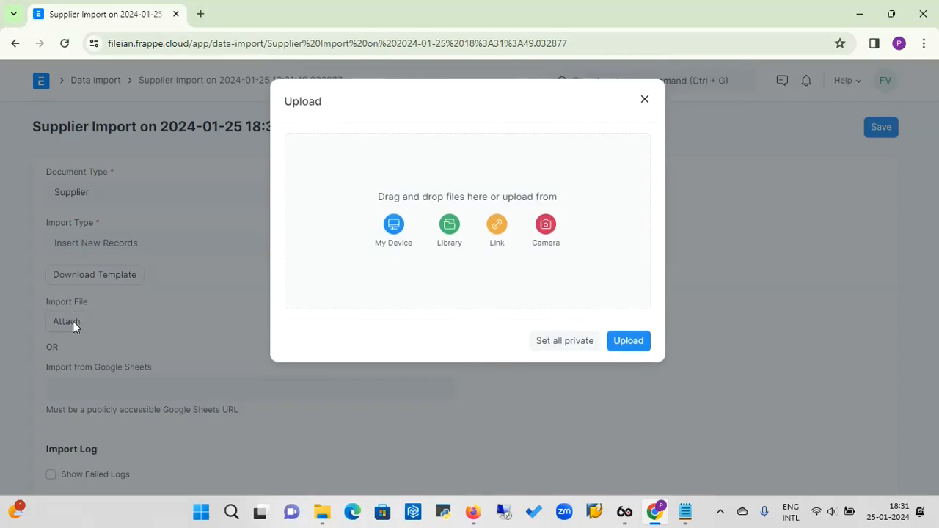
{"action": "left_click", "coordinate": [645, 100]}
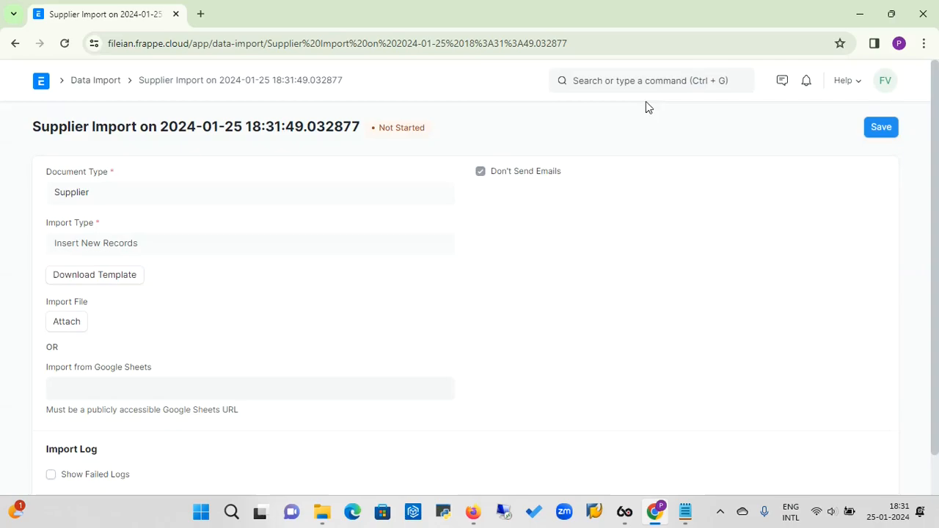
{"action": "left_click", "coordinate": [101, 280]}
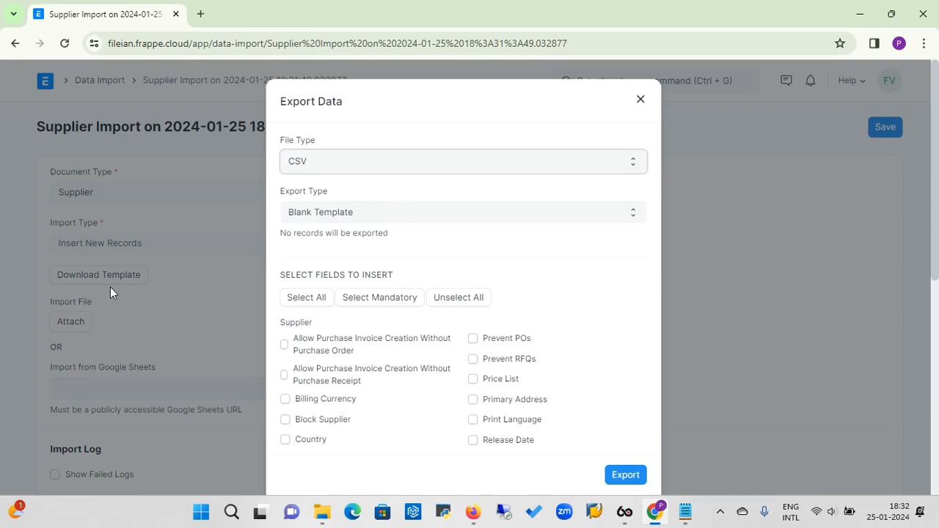
{"action": "left_click", "coordinate": [479, 105]}
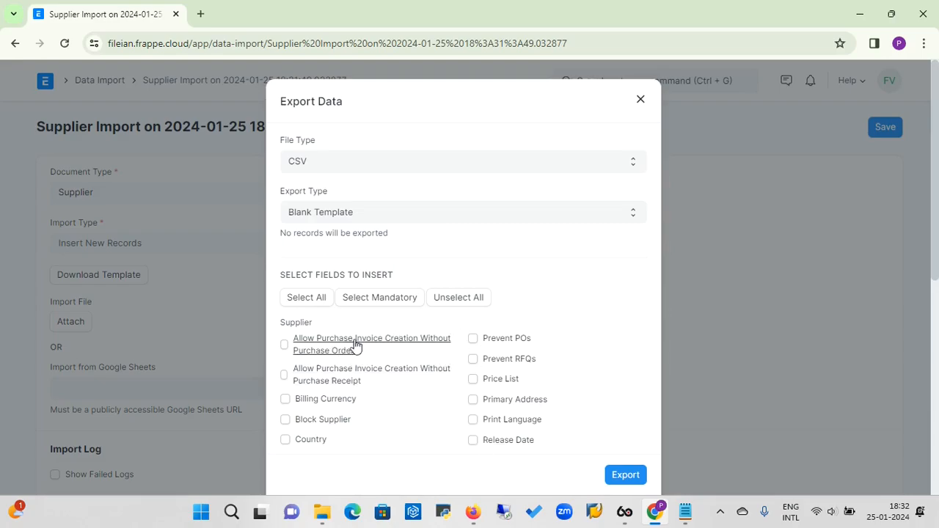
{"action": "left_click", "coordinate": [317, 305]}
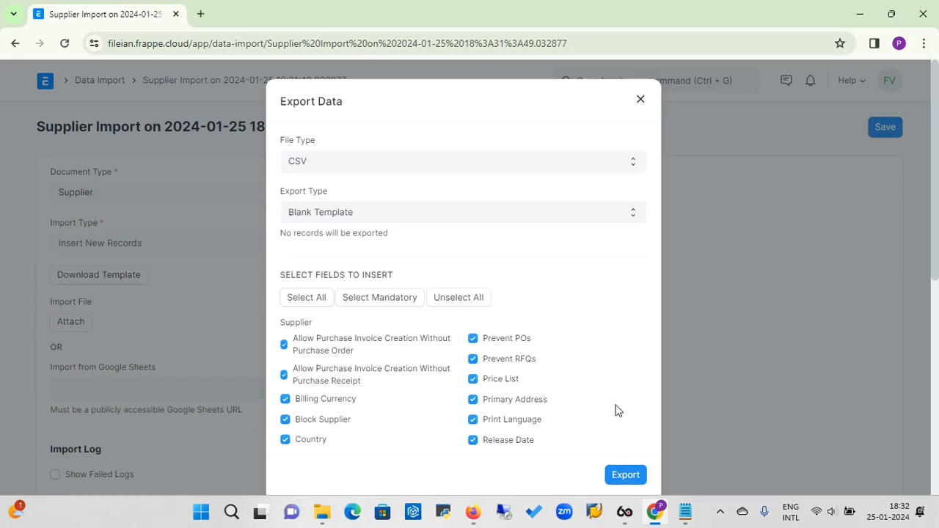
Step: Unselect all fields to insert and export the blank Supplier template as CSV
{"action": "left_click", "coordinate": [460, 303]}
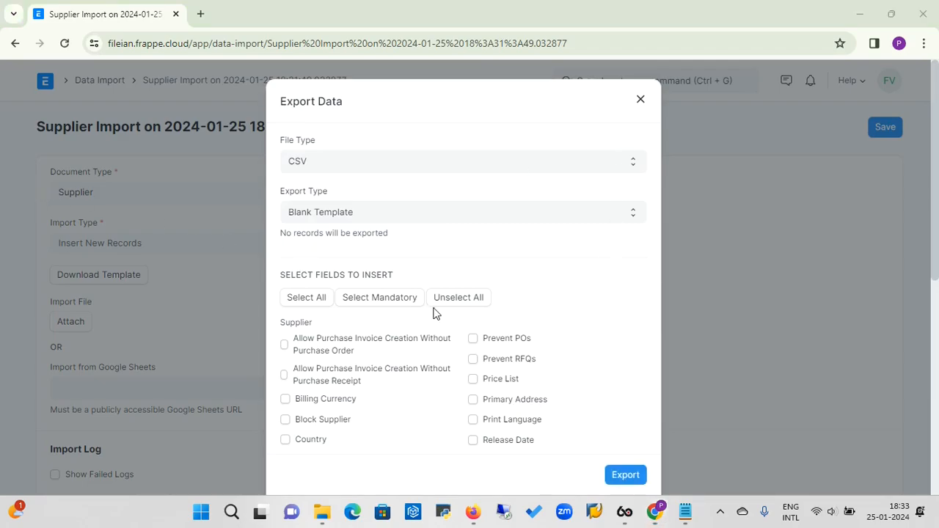
{"action": "left_click", "coordinate": [626, 479]}
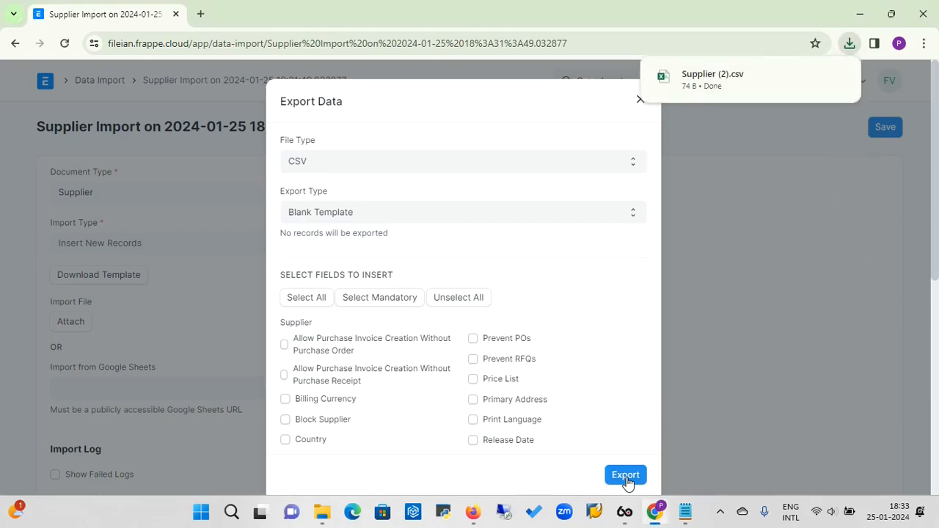
Step: Open the downloaded Supplier (2).csv in Excel and dismiss the Microsoft 365 sign-up prompt
{"action": "left_click", "coordinate": [731, 83]}
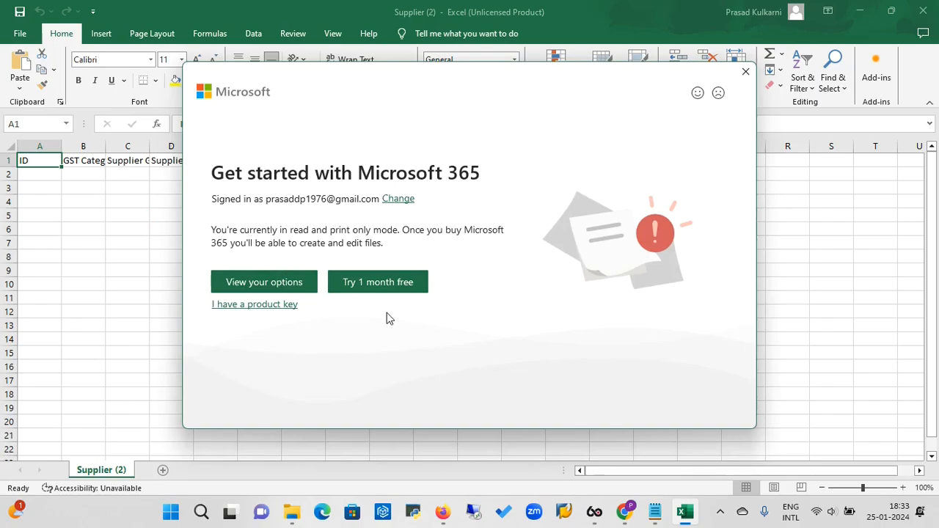
{"action": "left_click", "coordinate": [745, 72]}
{"action": "left_click", "coordinate": [505, 323]}
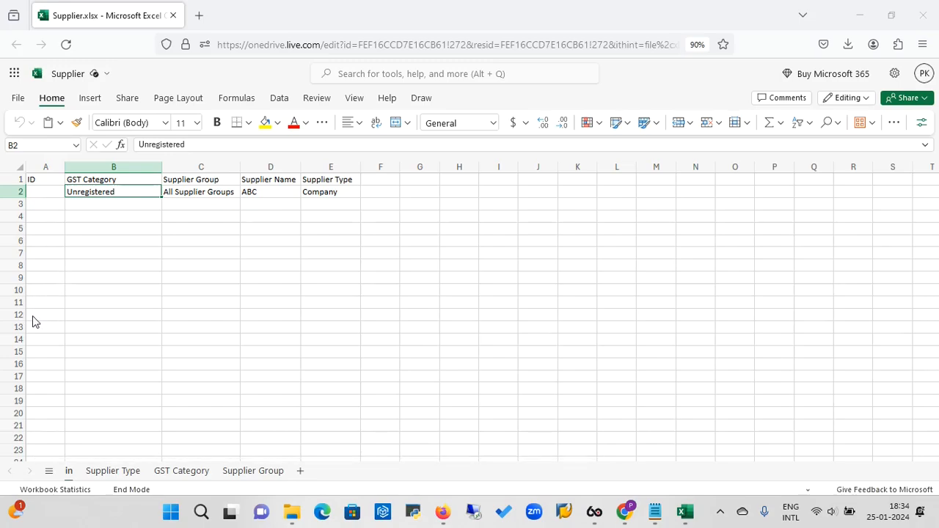
Step: In the Supplier workbook in Excel for the web, review the column headings in row 1 and the ID cell below
{"action": "left_click", "coordinate": [43, 181]}
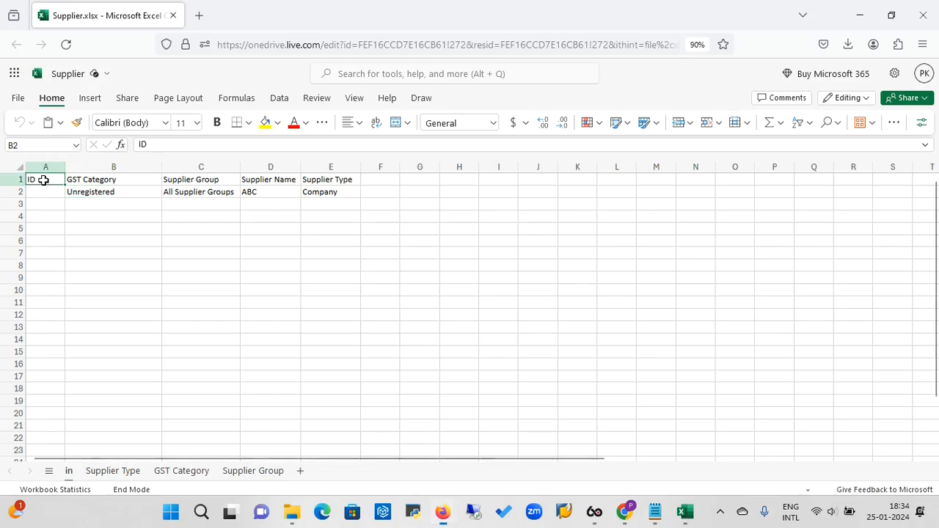
{"action": "left_click", "coordinate": [116, 176]}
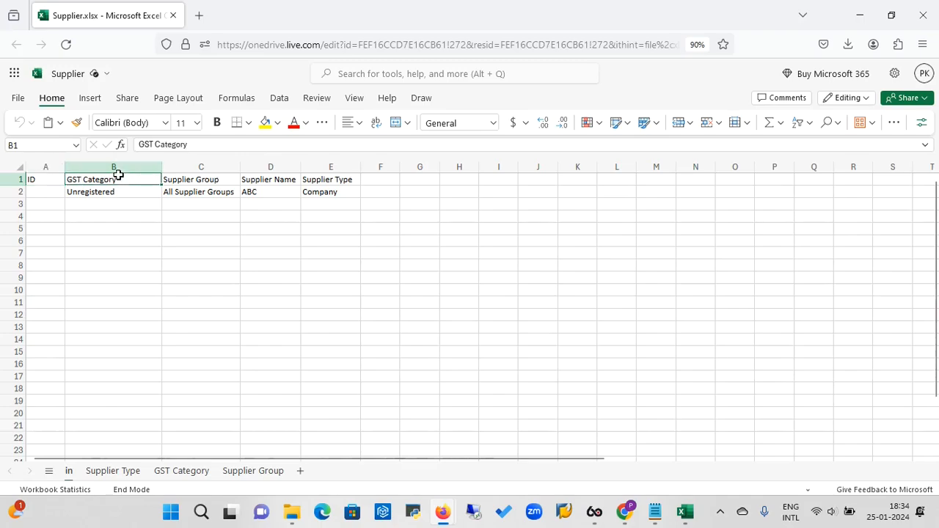
{"action": "left_click", "coordinate": [219, 179]}
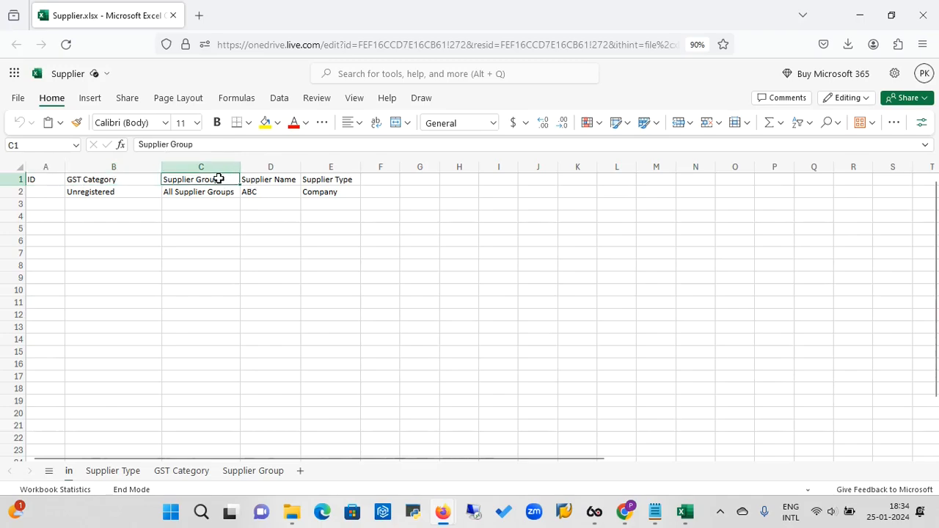
{"action": "left_click", "coordinate": [289, 180]}
{"action": "left_click", "coordinate": [329, 179]}
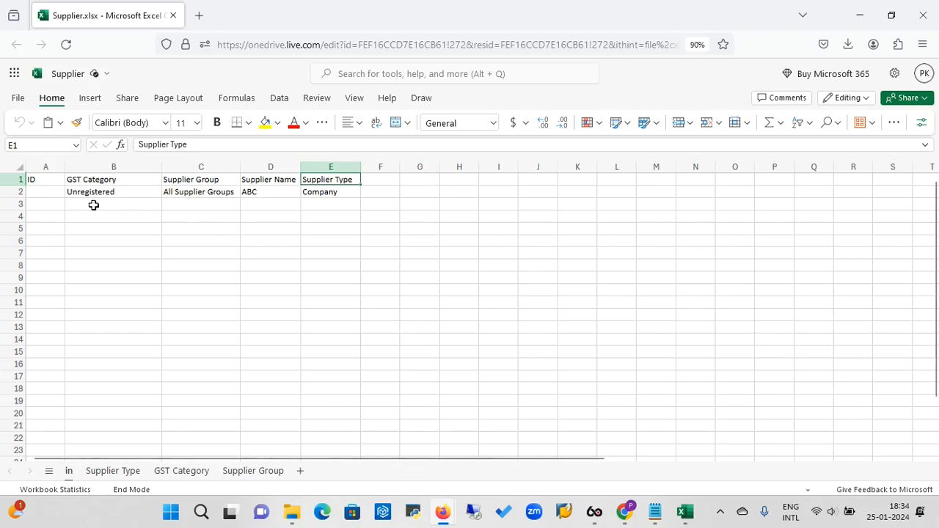
{"action": "left_click", "coordinate": [47, 197]}
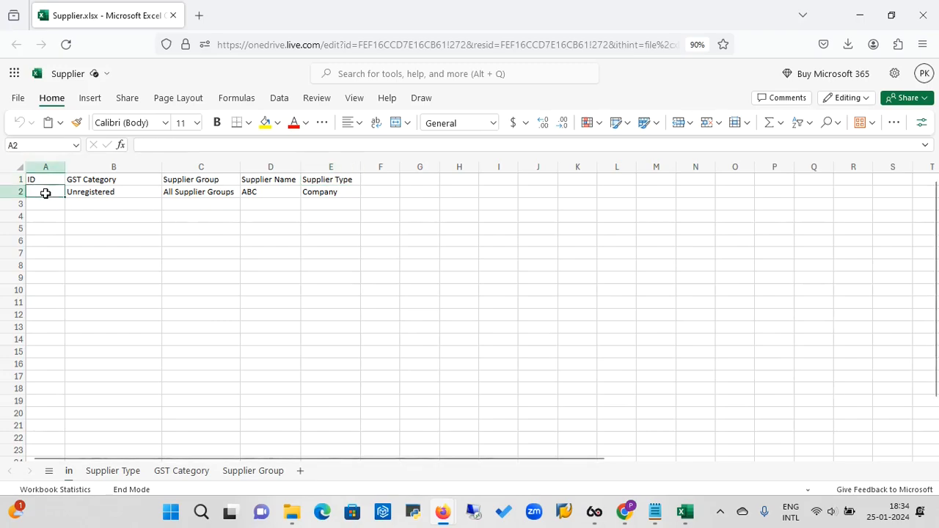
{"action": "left_click", "coordinate": [92, 202]}
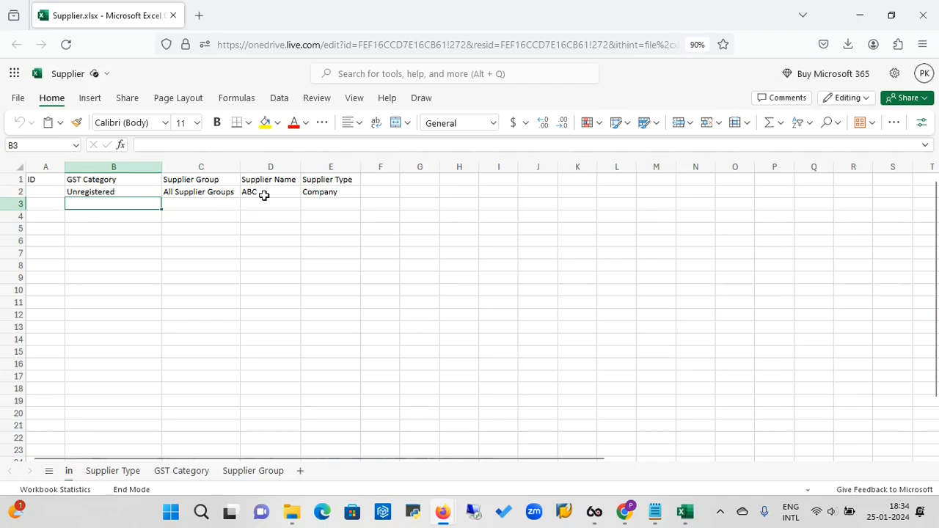
Step: Check the GST category in B2 against the GST Category sheet and autofit column A on that sheet
{"action": "left_click", "coordinate": [128, 193]}
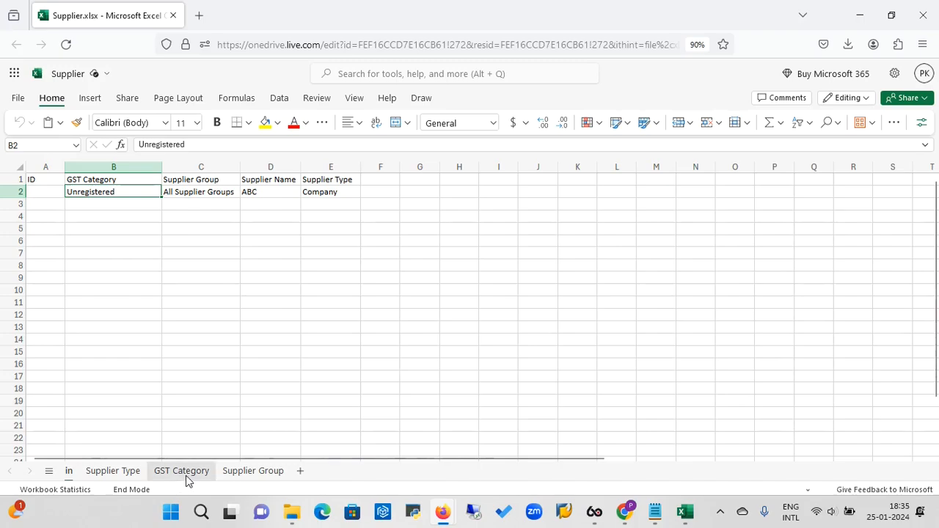
{"action": "left_click", "coordinate": [184, 471]}
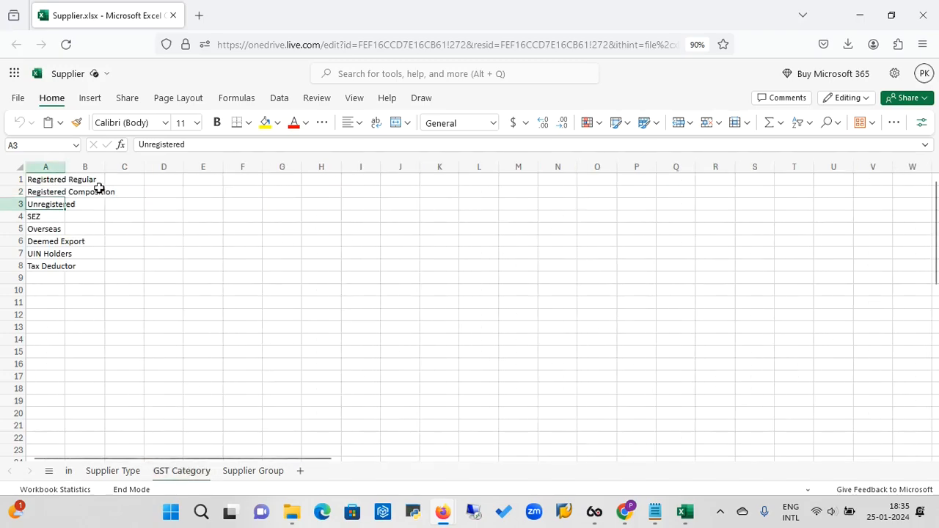
{"action": "double_click", "coordinate": [67, 166]}
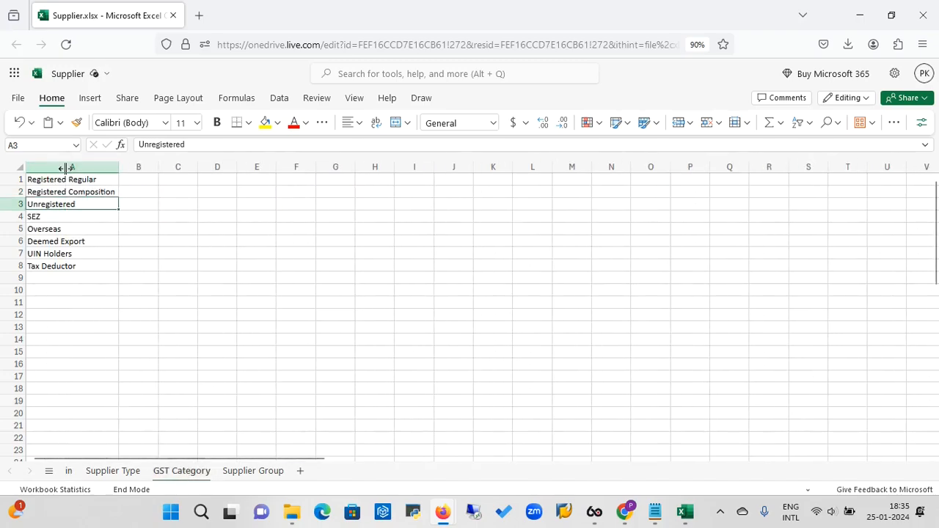
Step: Review the permitted GST category values one by one, and return to the supplier data sheet
{"action": "left_click", "coordinate": [104, 181]}
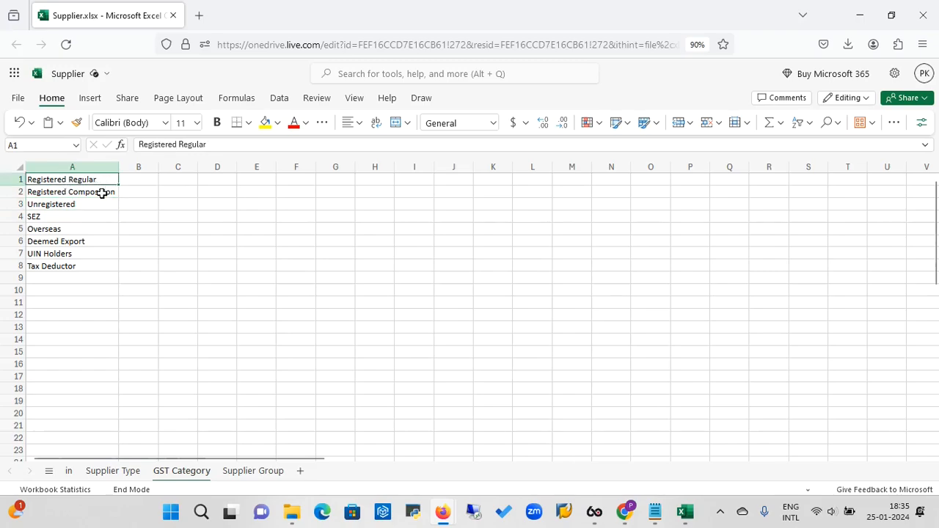
{"action": "left_click", "coordinate": [101, 193]}
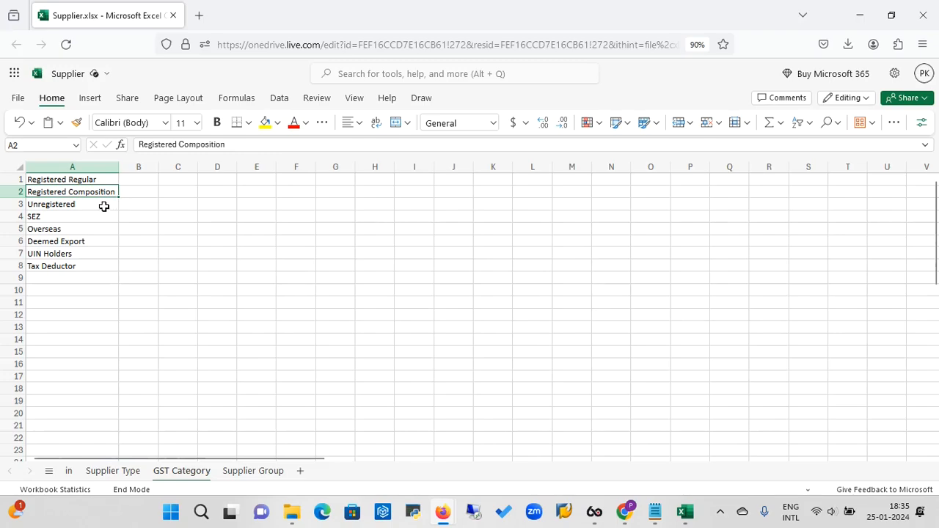
{"action": "left_click", "coordinate": [85, 205]}
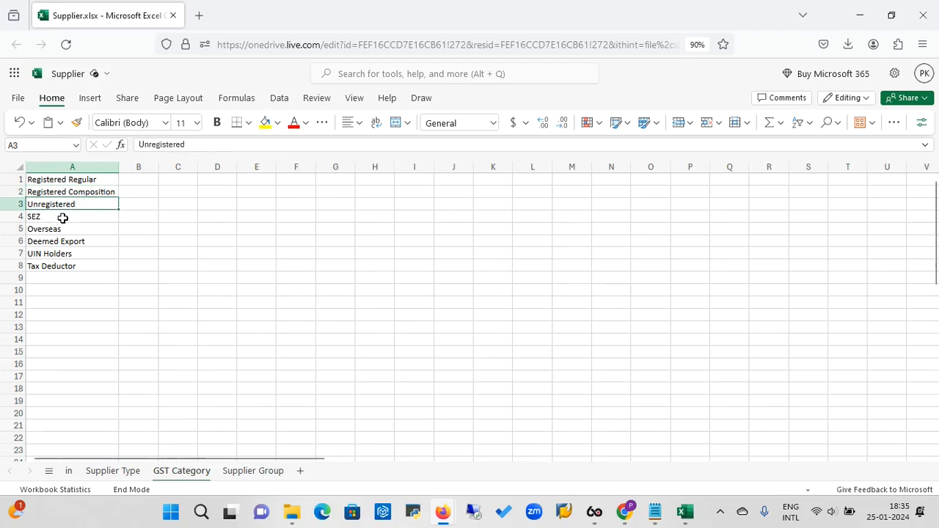
{"action": "left_click", "coordinate": [62, 218]}
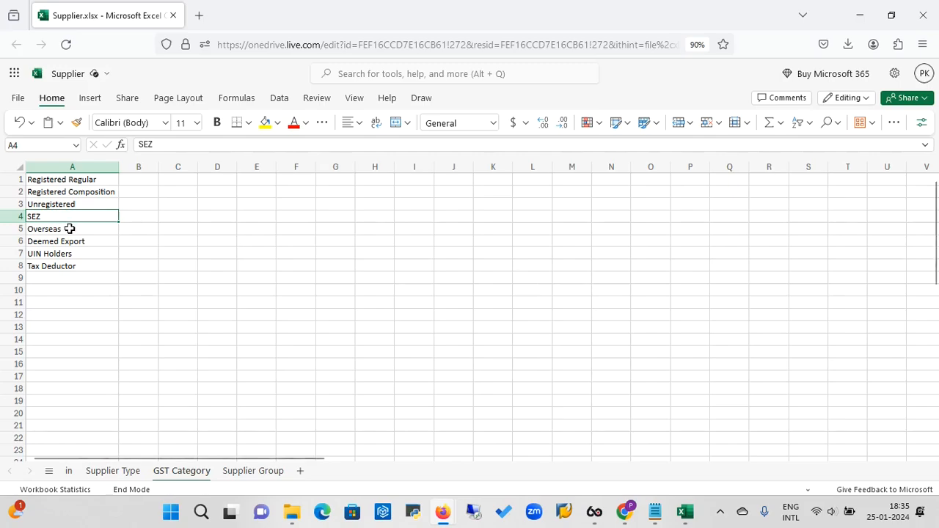
{"action": "left_click", "coordinate": [69, 229]}
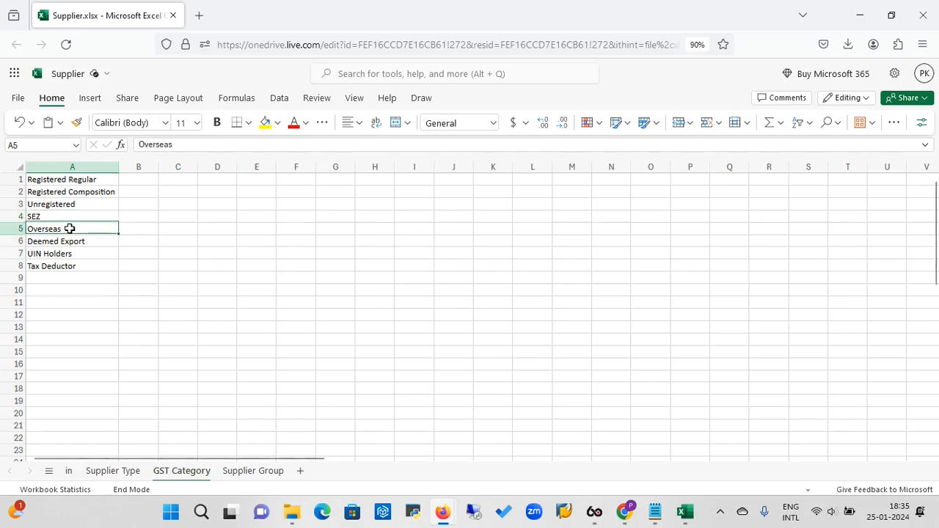
{"action": "left_click", "coordinate": [74, 267]}
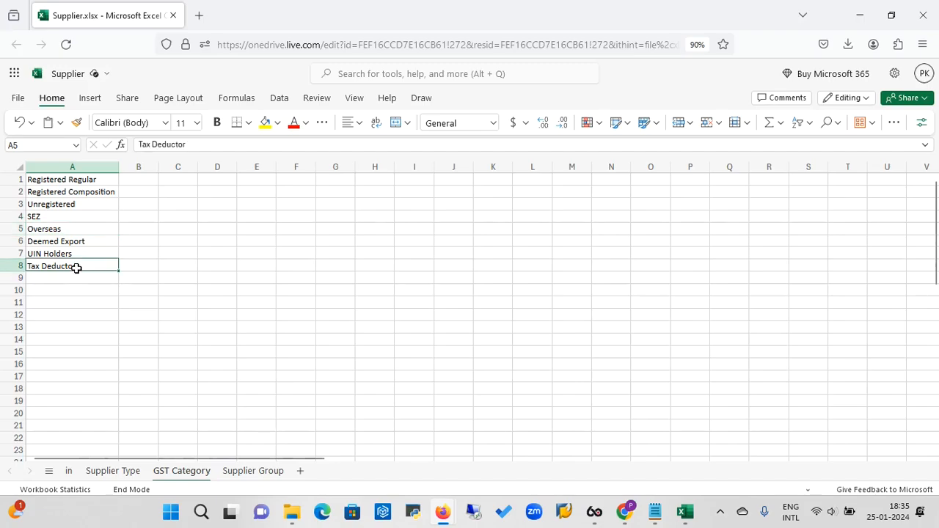
{"action": "left_click", "coordinate": [78, 242]}
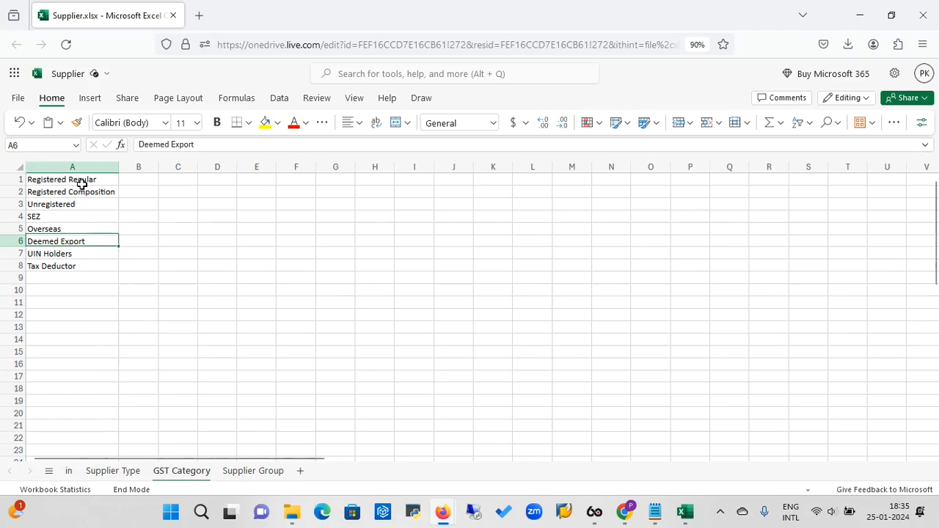
{"action": "left_click", "coordinate": [119, 469]}
{"action": "left_click", "coordinate": [69, 470]}
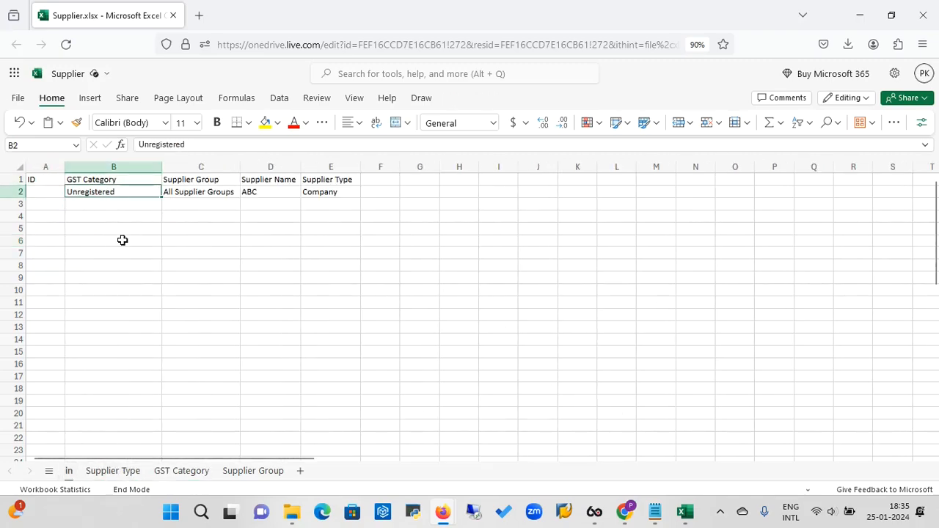
Step: Review the permitted values on the Supplier Group sheet for the Supplier Group column, and return to the supplier data sheet
{"action": "left_click", "coordinate": [205, 186]}
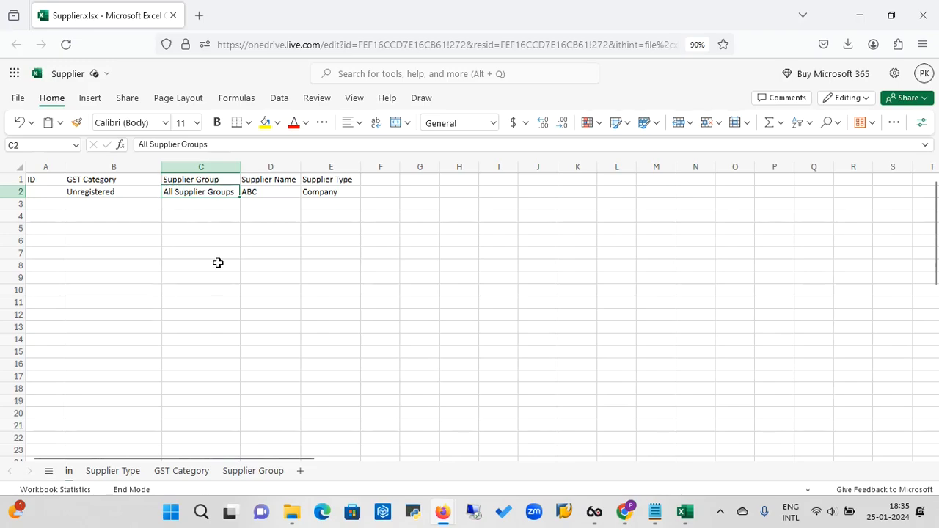
{"action": "left_click", "coordinate": [257, 473]}
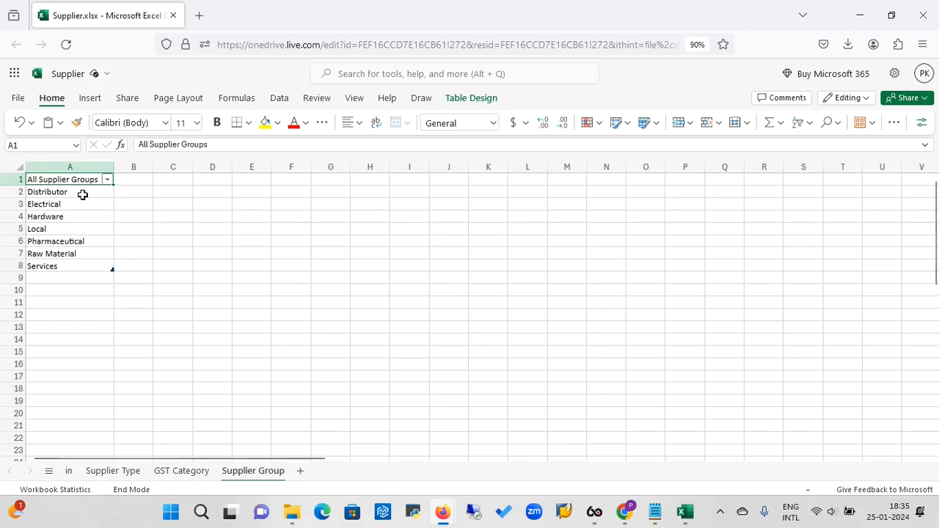
{"action": "left_click", "coordinate": [83, 194]}
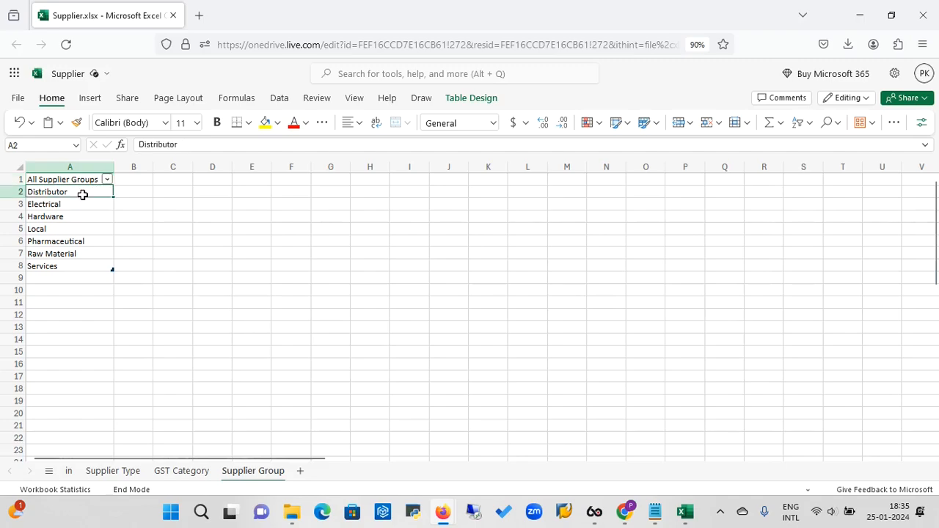
{"action": "left_click", "coordinate": [80, 206]}
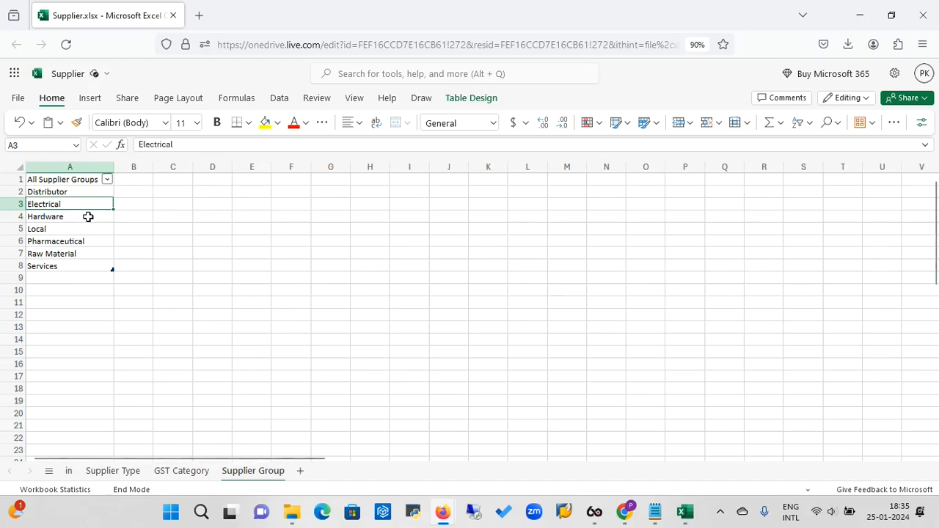
{"action": "left_click", "coordinate": [88, 217]}
{"action": "left_click", "coordinate": [71, 229]}
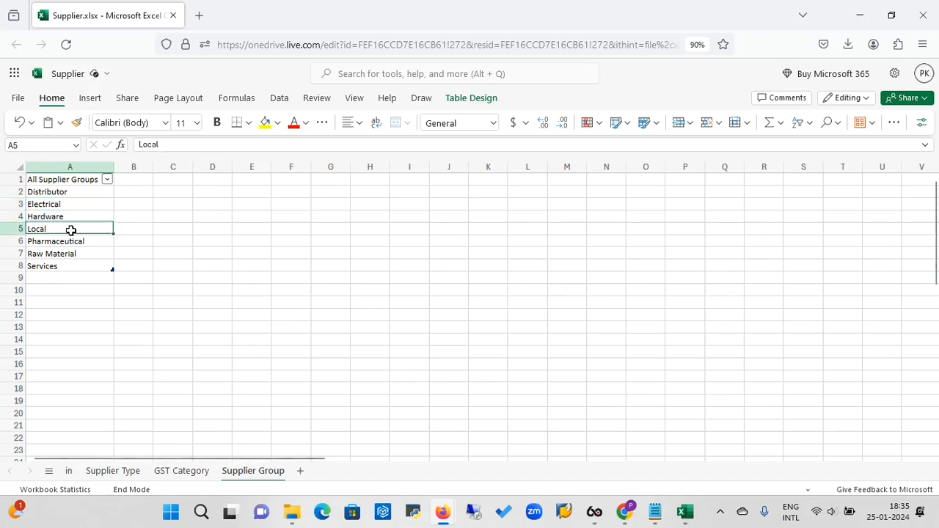
{"action": "left_click", "coordinate": [77, 242]}
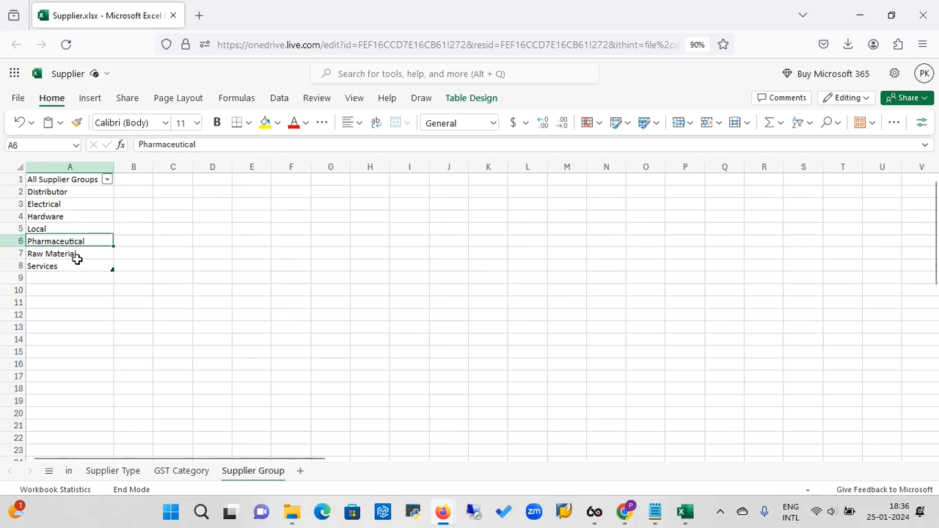
{"action": "left_click", "coordinate": [76, 260]}
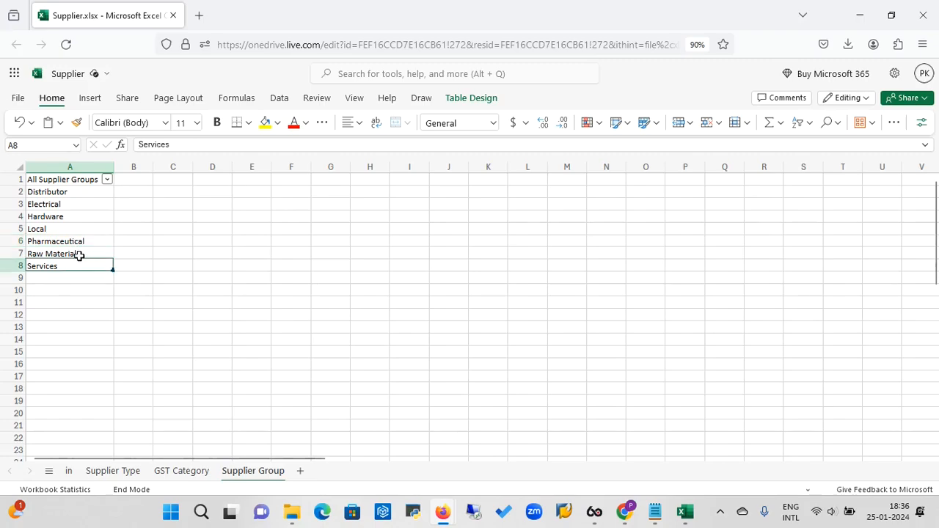
{"action": "left_click", "coordinate": [82, 253]}
{"action": "left_click", "coordinate": [63, 268]}
{"action": "left_click", "coordinate": [68, 471]}
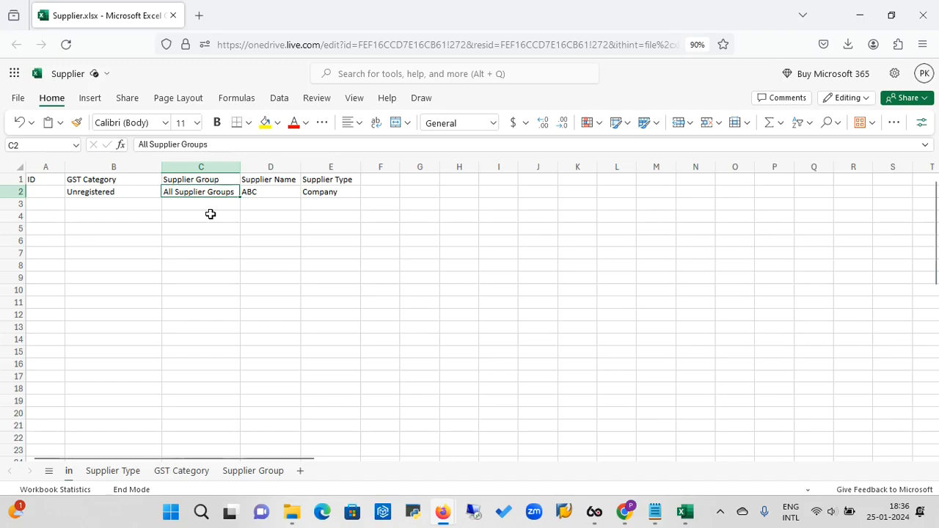
Step: Change the supplier name in cell D2 to ABC1
{"action": "left_click", "coordinate": [286, 192]}
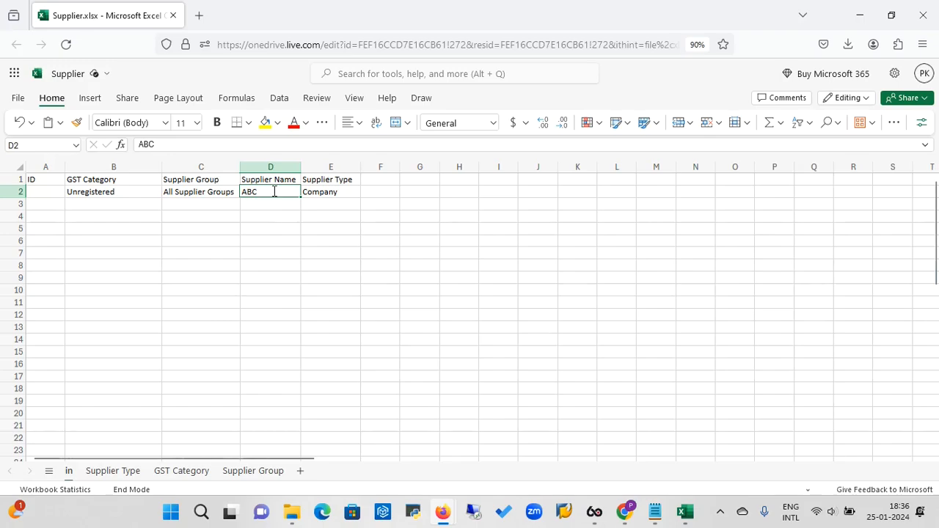
{"action": "double_click", "coordinate": [275, 192]}
{"action": "type", "text": "1"}
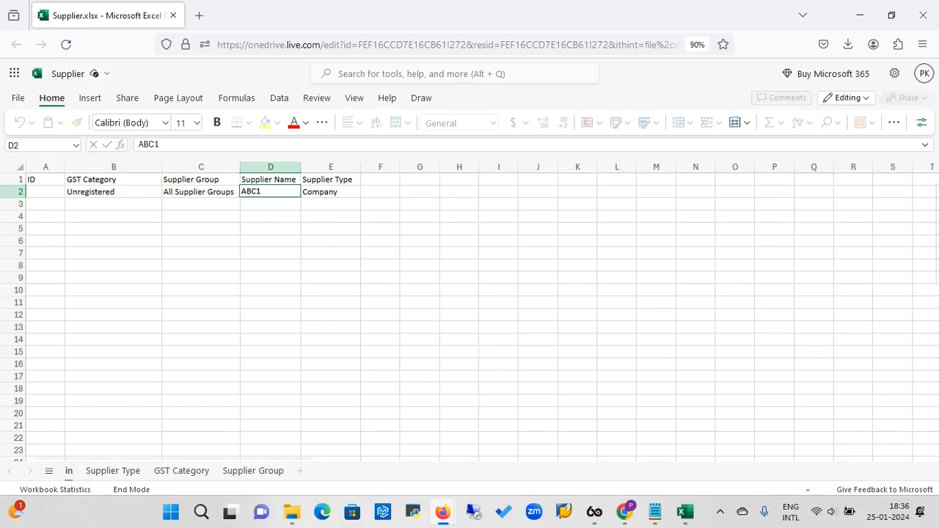
{"action": "left_click", "coordinate": [273, 232]}
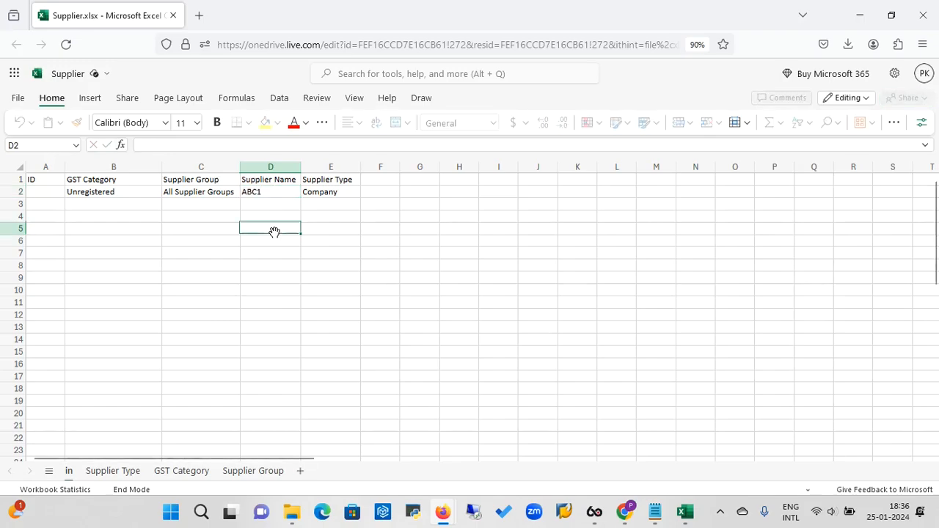
Step: Review the permitted values on the Supplier Type sheet for the Supplier Type column, and return to the supplier data sheet
{"action": "left_click", "coordinate": [351, 189]}
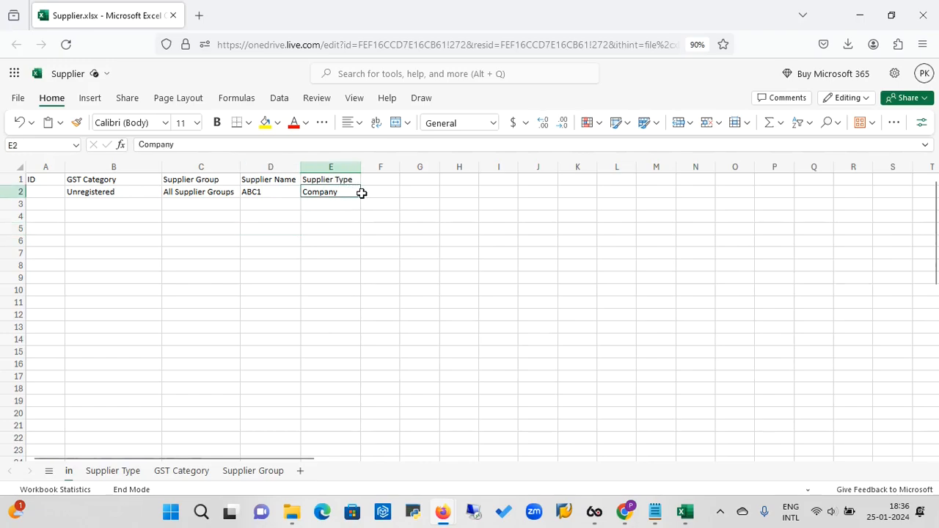
{"action": "left_click", "coordinate": [122, 473]}
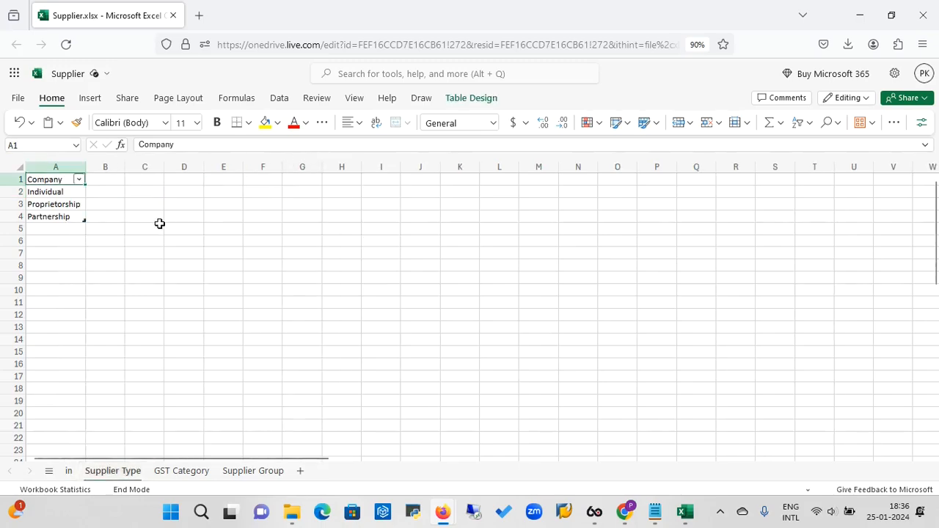
{"action": "left_click", "coordinate": [73, 195]}
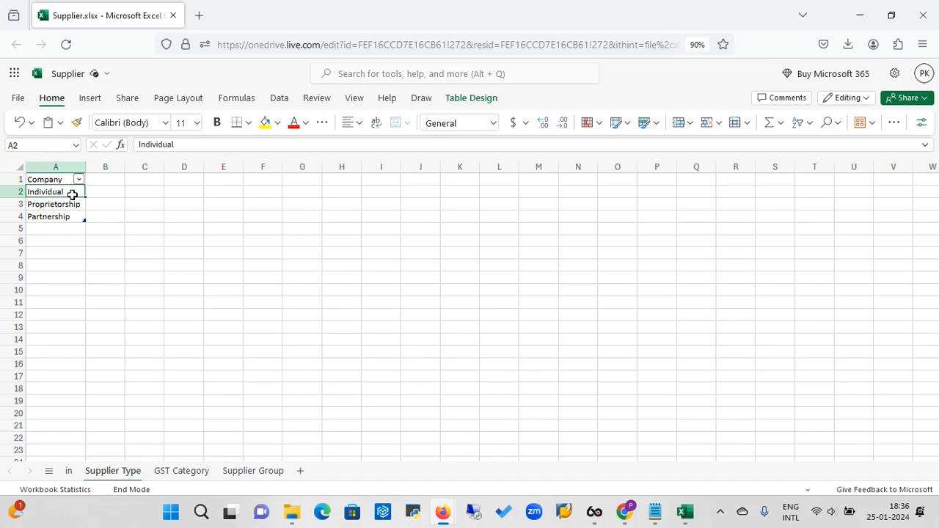
{"action": "left_click", "coordinate": [75, 205]}
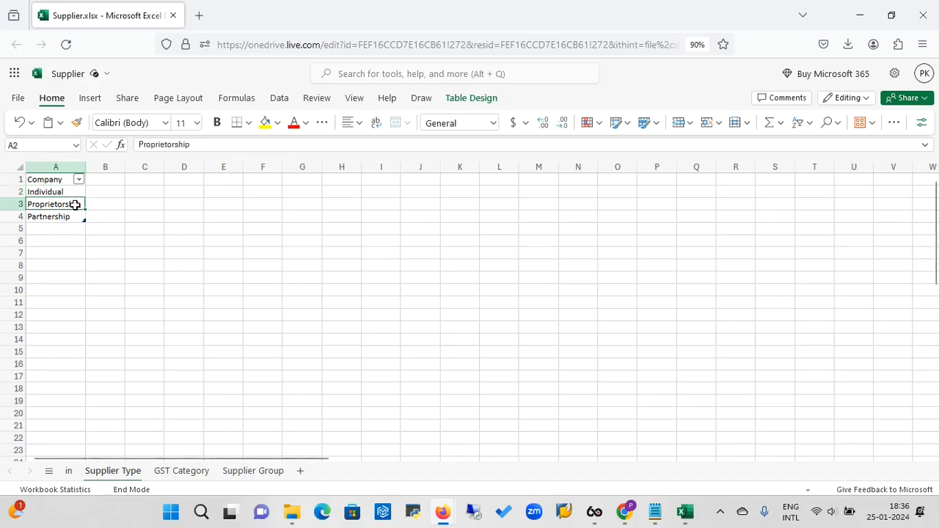
{"action": "left_click", "coordinate": [67, 219]}
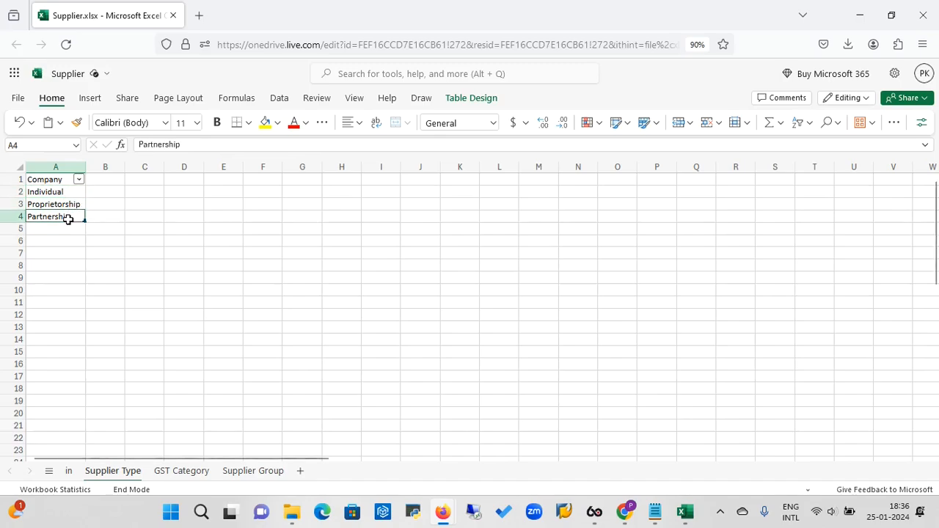
{"action": "left_click", "coordinate": [67, 473]}
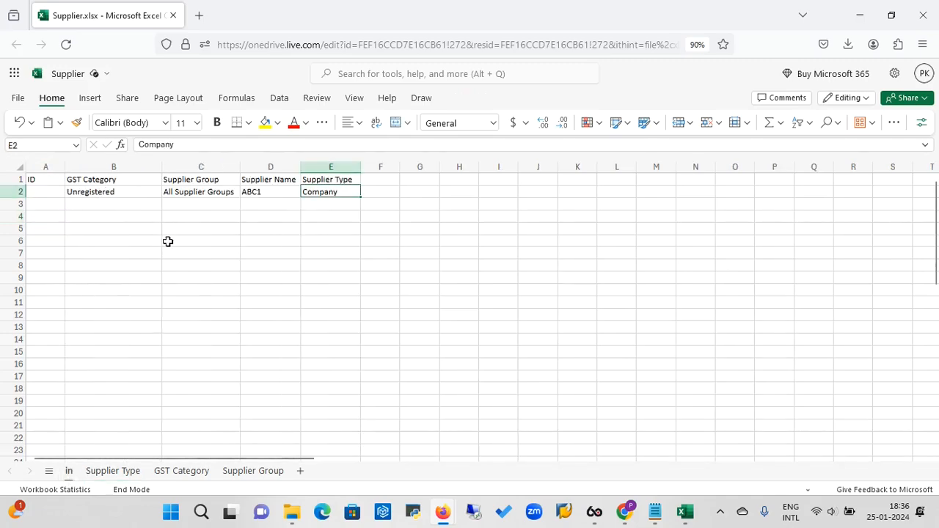
Step: Check the row 2 entries column by column, from ID through GST Category, Supplier Group and Supplier Name to Supplier Type
{"action": "left_click", "coordinate": [141, 192]}
{"action": "left_click", "coordinate": [176, 192]}
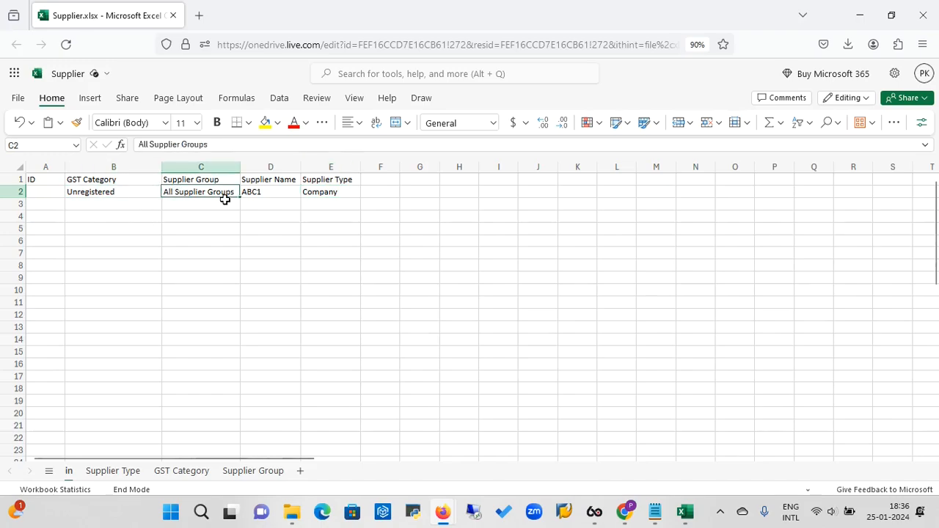
{"action": "left_click", "coordinate": [52, 195]}
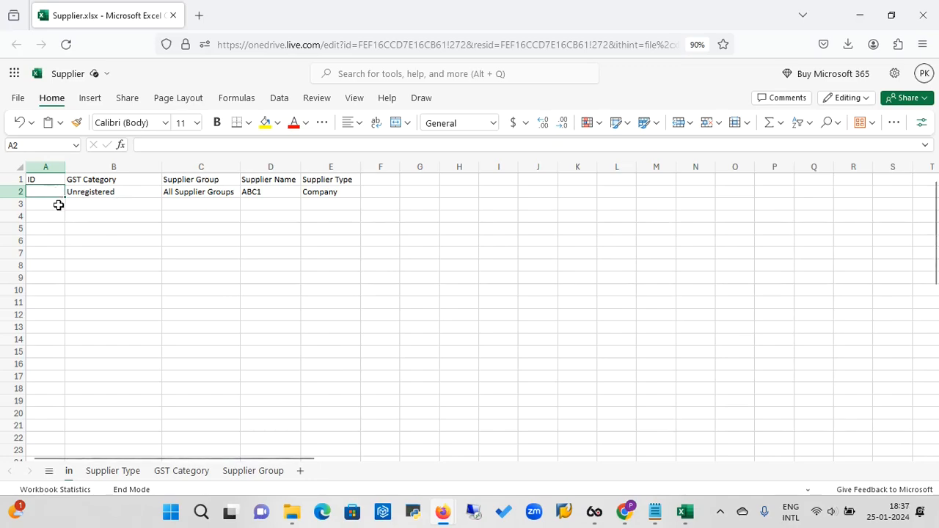
{"action": "left_click", "coordinate": [134, 192]}
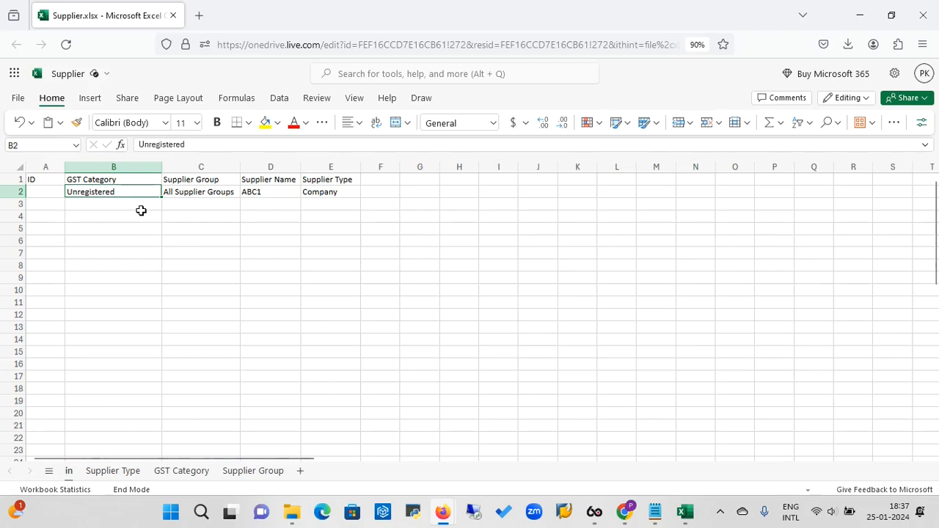
{"action": "left_click", "coordinate": [197, 192]}
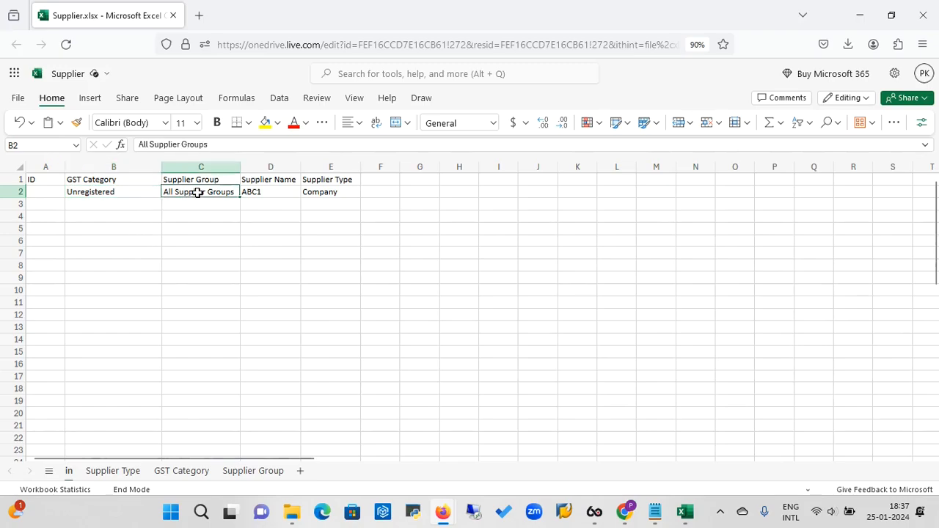
{"action": "left_click", "coordinate": [275, 191]}
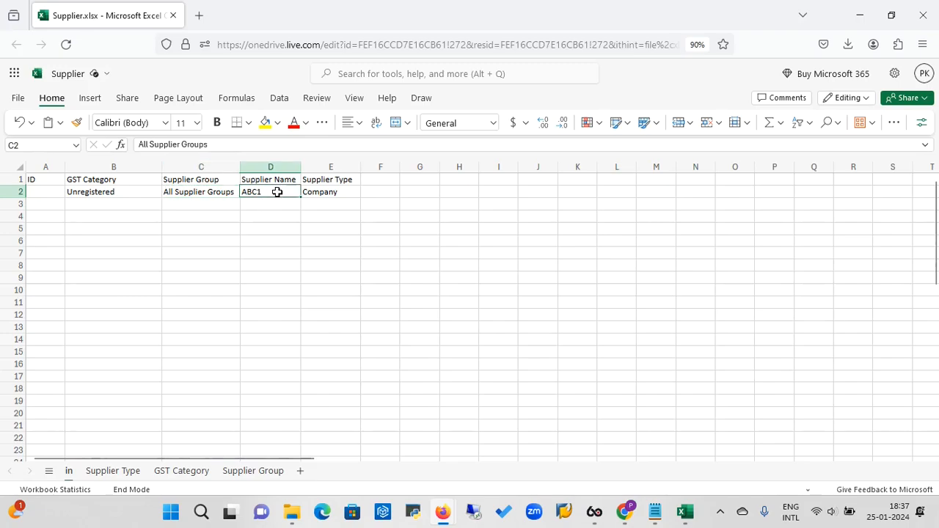
{"action": "left_click", "coordinate": [345, 194]}
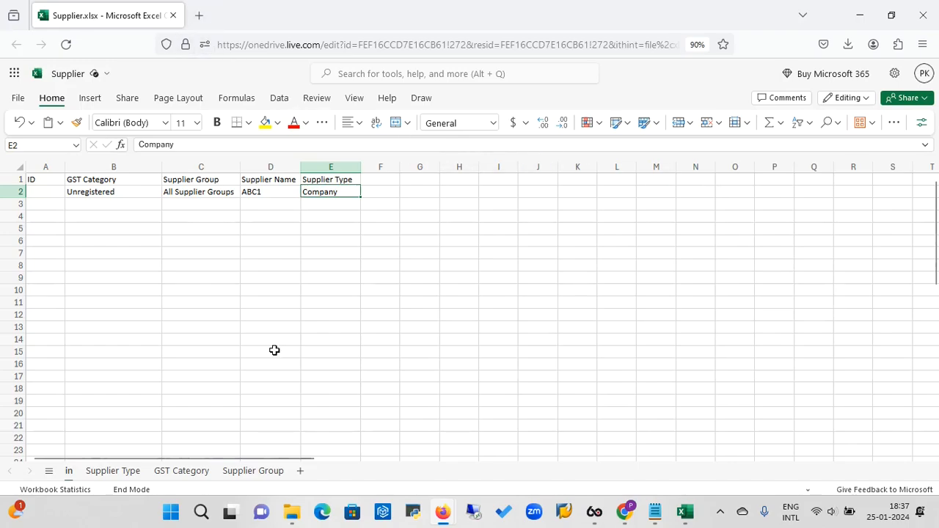
Step: Switch to the ERPNext supplier import in Chrome and close the Export Data dialog
{"action": "mouse_move", "coordinate": [445, 514]}
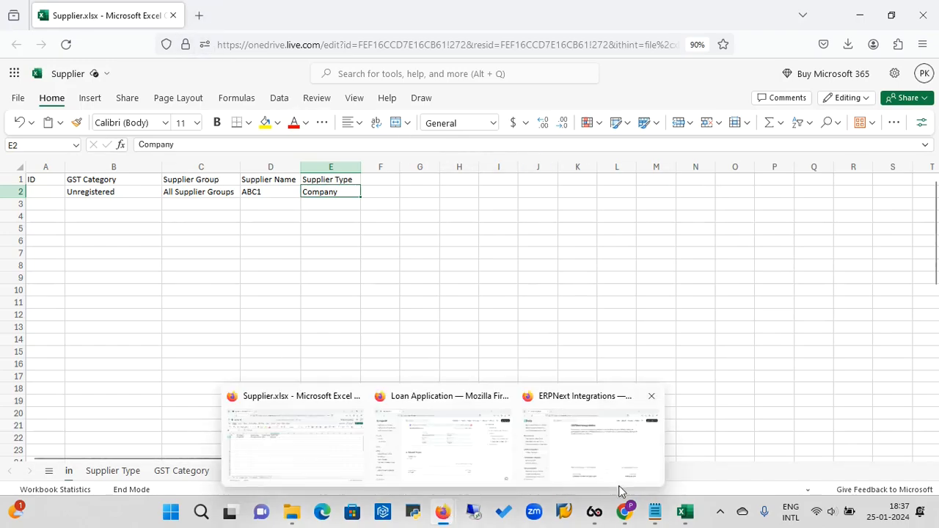
{"action": "left_click", "coordinate": [624, 511]}
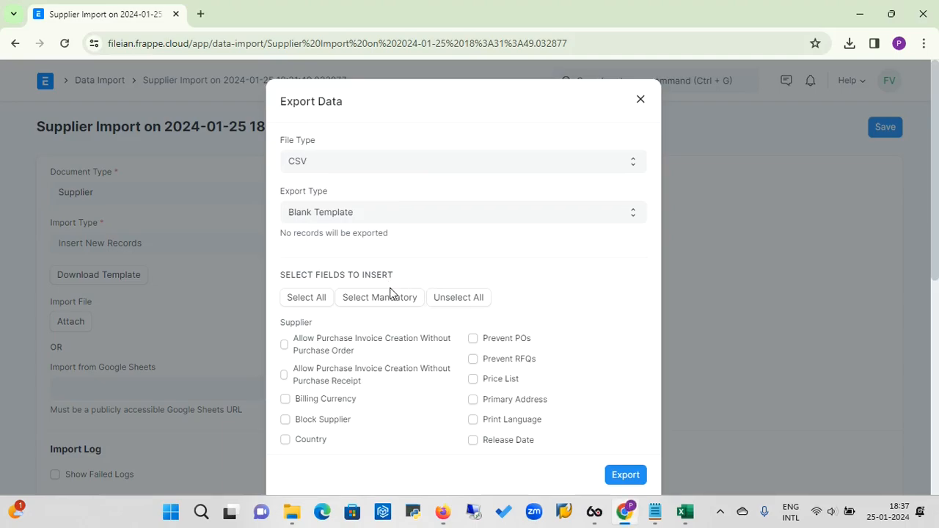
{"action": "left_click", "coordinate": [640, 101]}
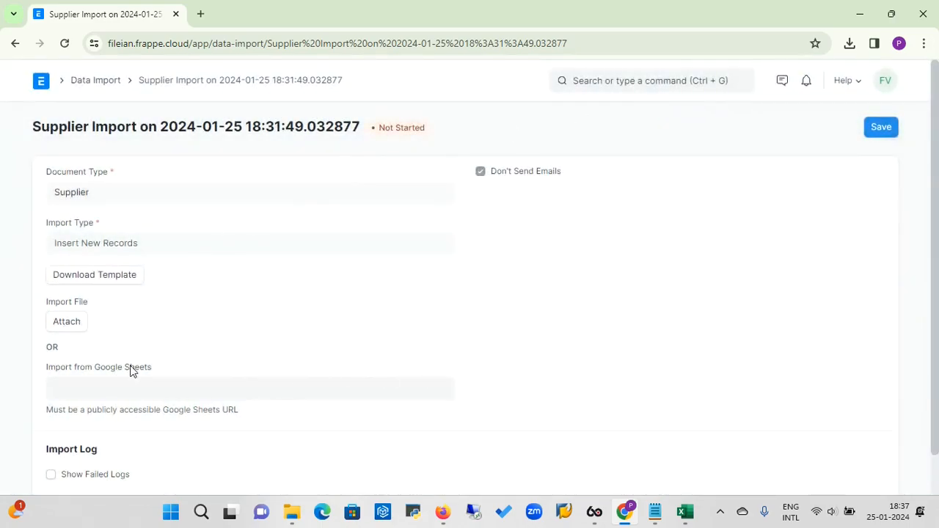
Step: Try to upload Supplier (2).csv from the device's Downloads folder as the import file, and clear the attachment
{"action": "left_click", "coordinate": [70, 323]}
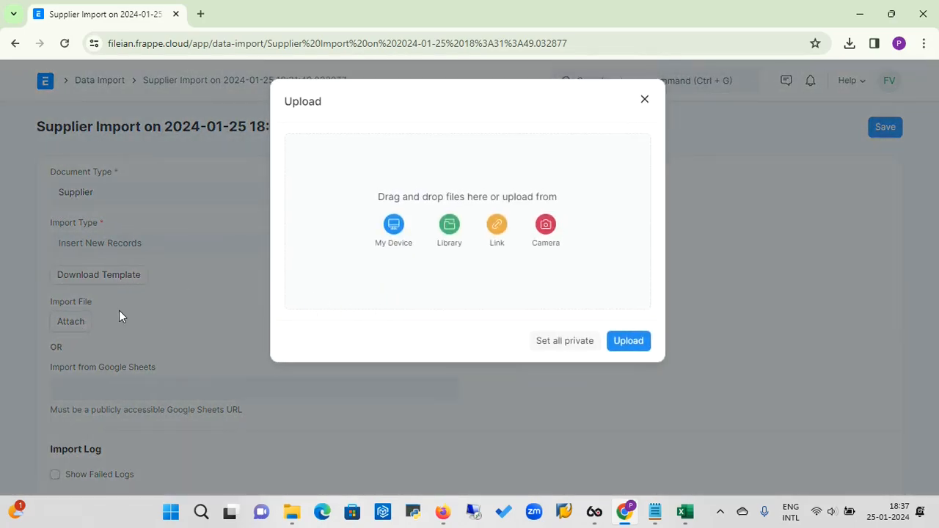
{"action": "left_click", "coordinate": [393, 227]}
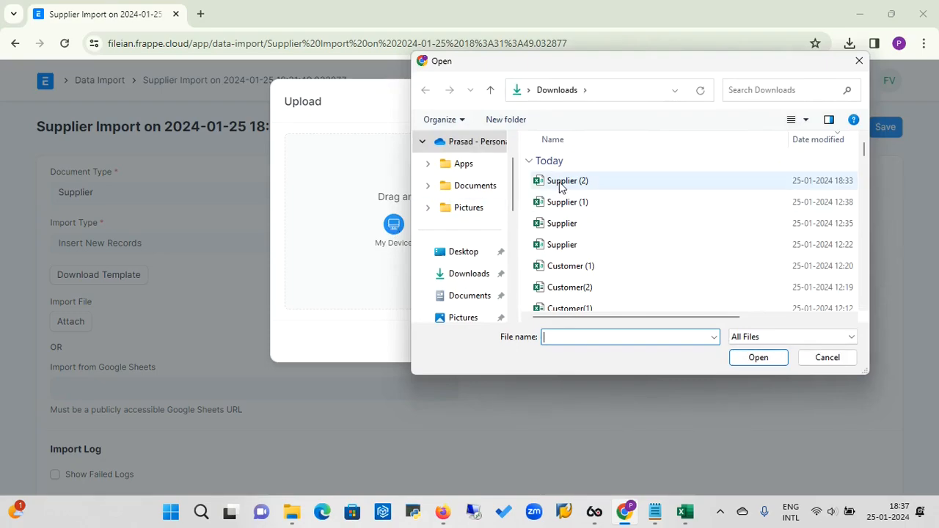
{"action": "left_click", "coordinate": [561, 187]}
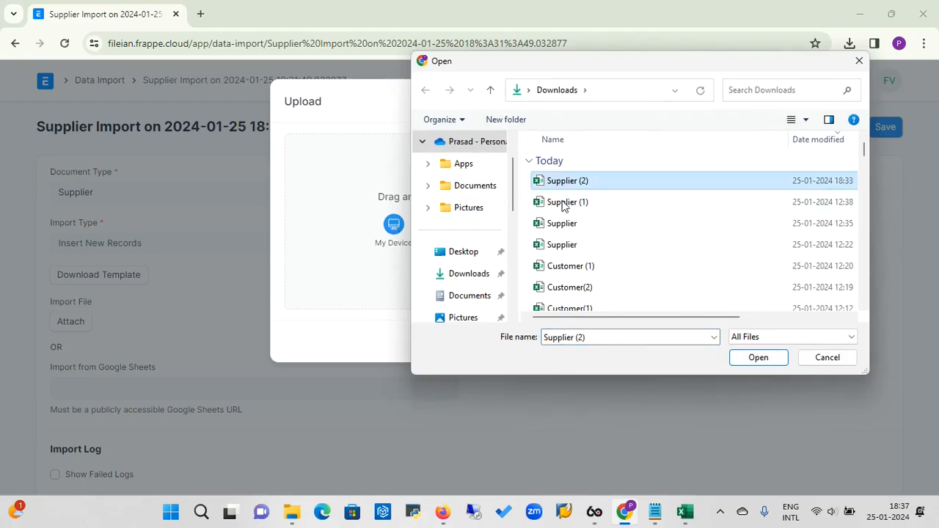
{"action": "left_click", "coordinate": [756, 359]}
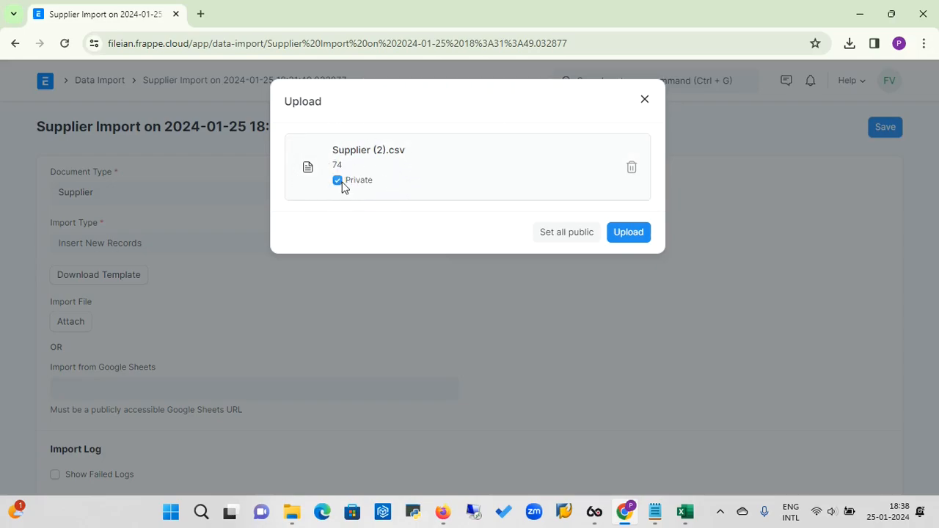
{"action": "left_click", "coordinate": [633, 233]}
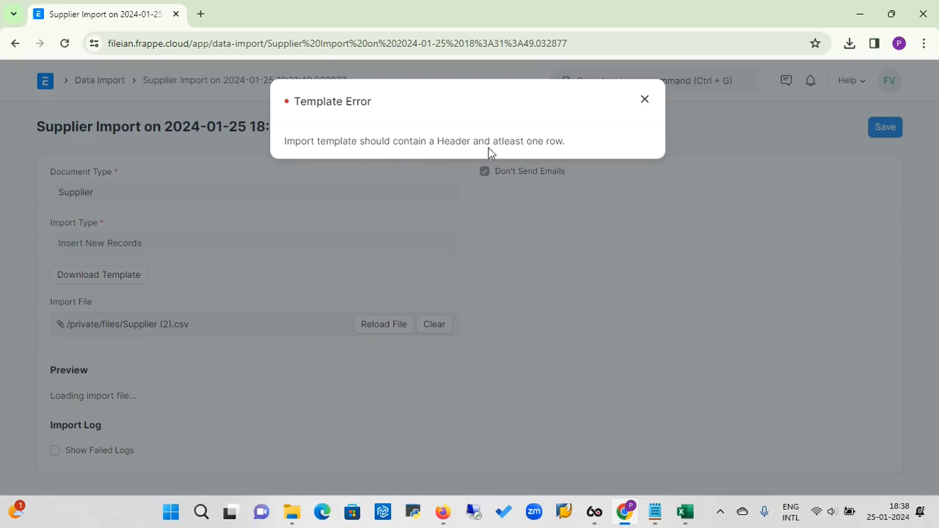
{"action": "left_click", "coordinate": [643, 103]}
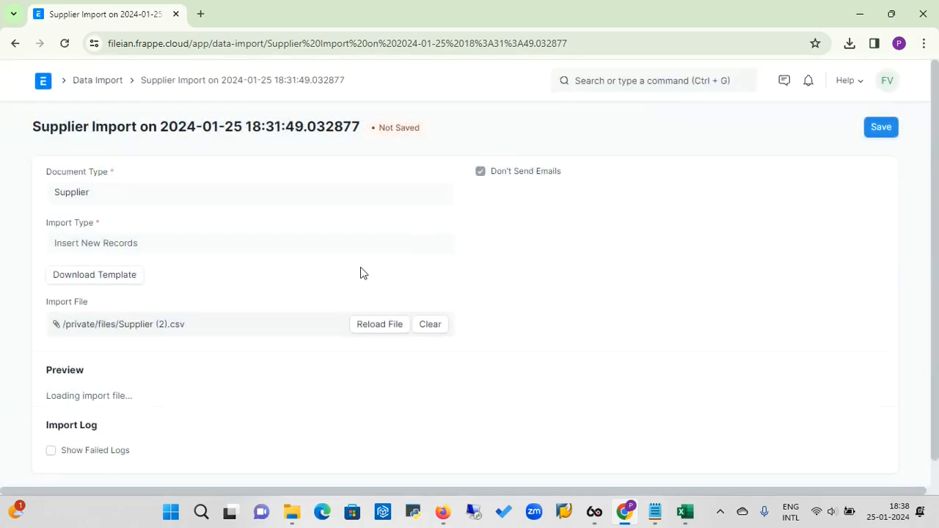
{"action": "left_click", "coordinate": [430, 324]}
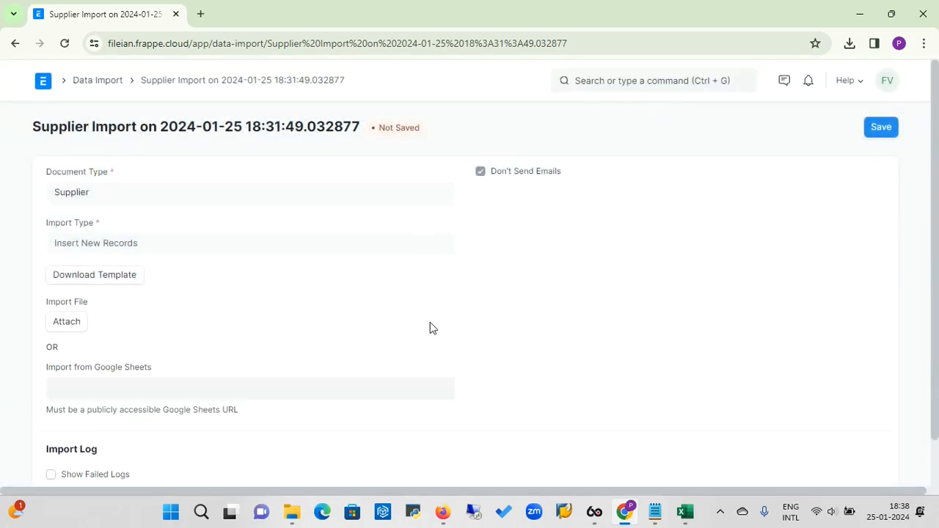
Step: Close the Supplier (2) workbook in desktop Excel, and upload Supplier.xlsx from Downloads as the supplier import file in ERPNext
{"action": "left_click", "coordinate": [685, 512]}
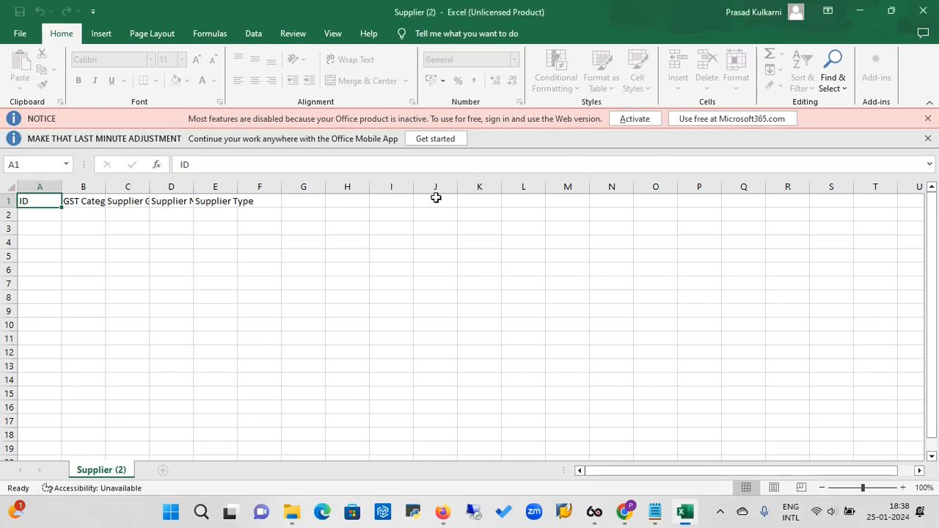
{"action": "left_click", "coordinate": [923, 11]}
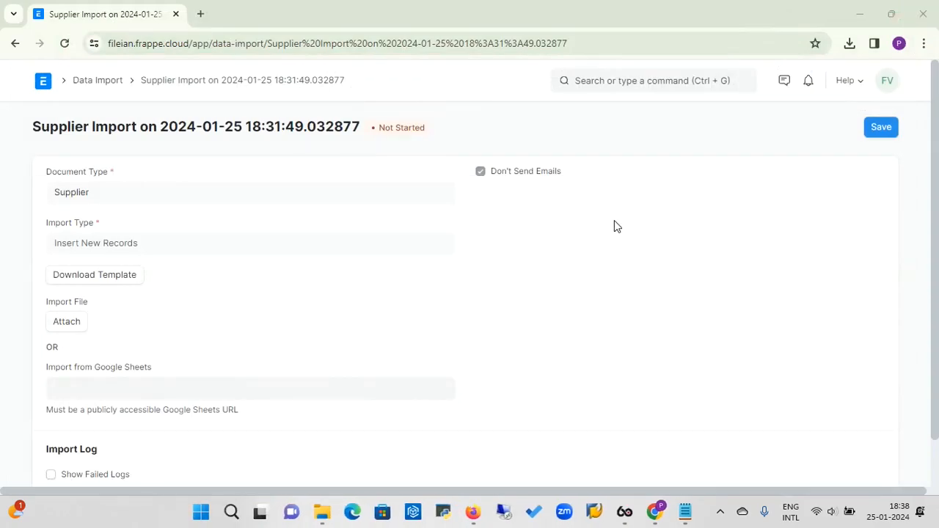
{"action": "left_click", "coordinate": [74, 328]}
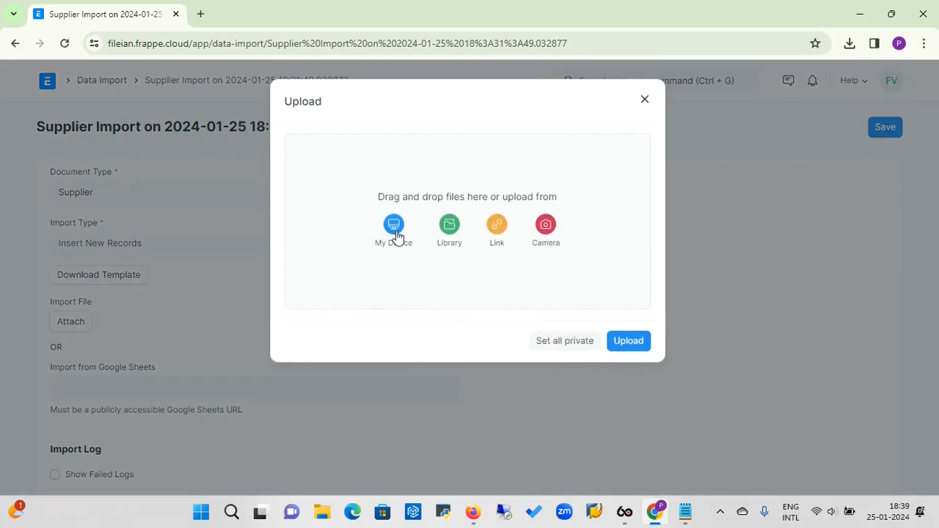
{"action": "left_click", "coordinate": [394, 231]}
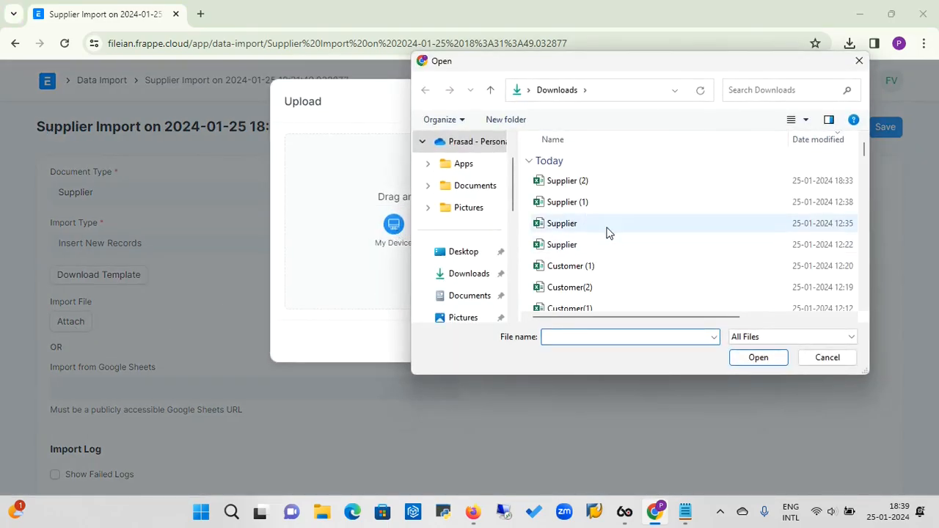
{"action": "left_click", "coordinate": [562, 223]}
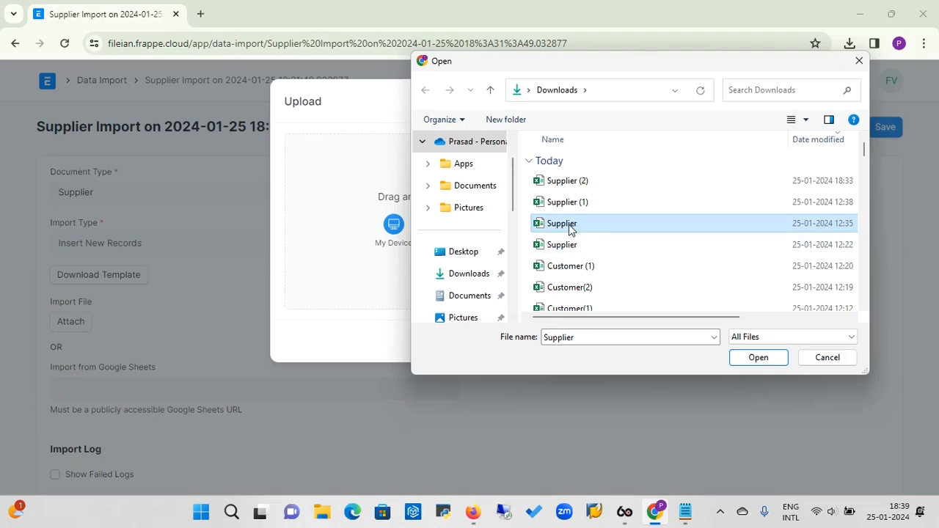
{"action": "left_click", "coordinate": [756, 358]}
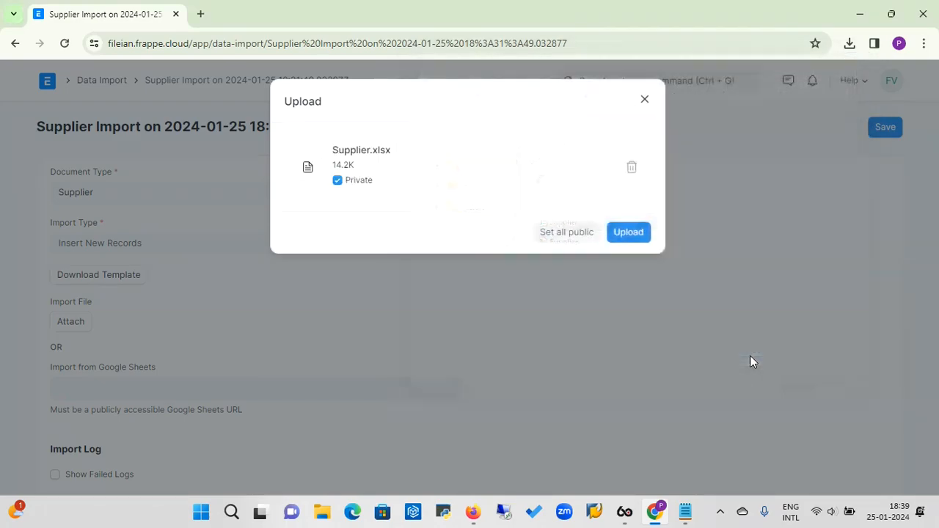
{"action": "left_click", "coordinate": [633, 233]}
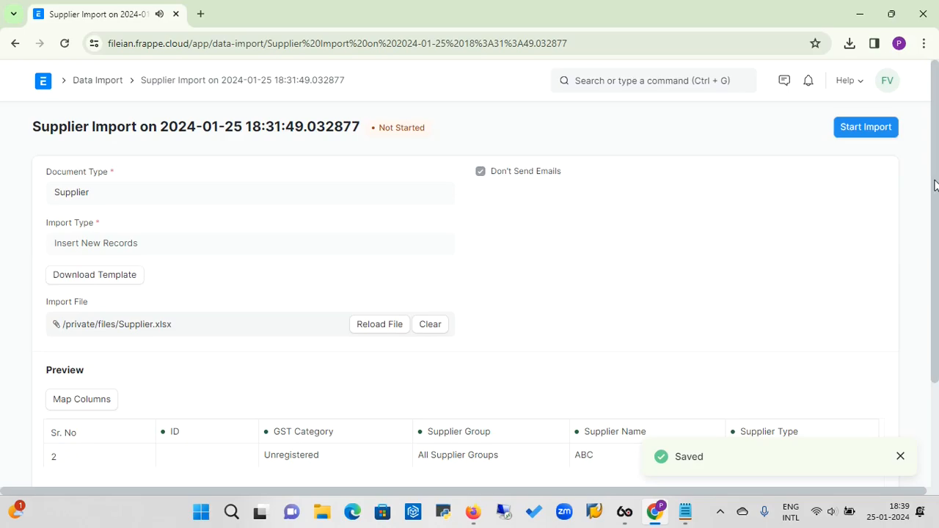
Step: Check the import preview of the Supplier.xlsx data and start the import
{"action": "scroll", "coordinate": [935, 185], "scroll_direction": "down", "scroll_amount": 3}
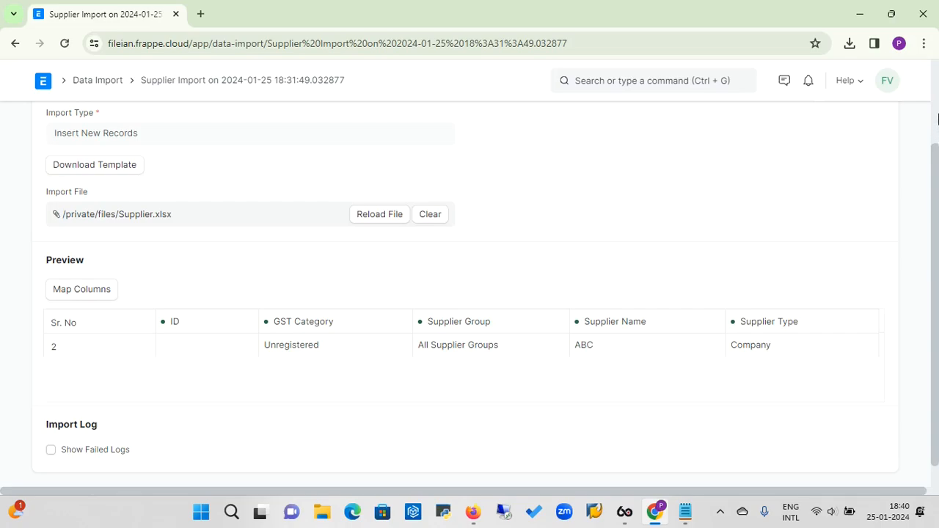
{"action": "scroll", "coordinate": [937, 117], "scroll_direction": "up", "scroll_amount": 2}
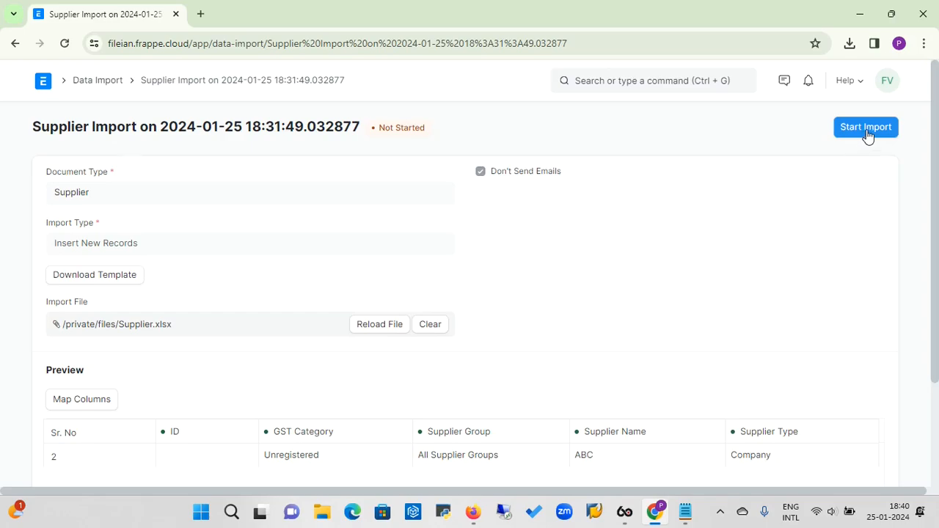
{"action": "left_click", "coordinate": [866, 128]}
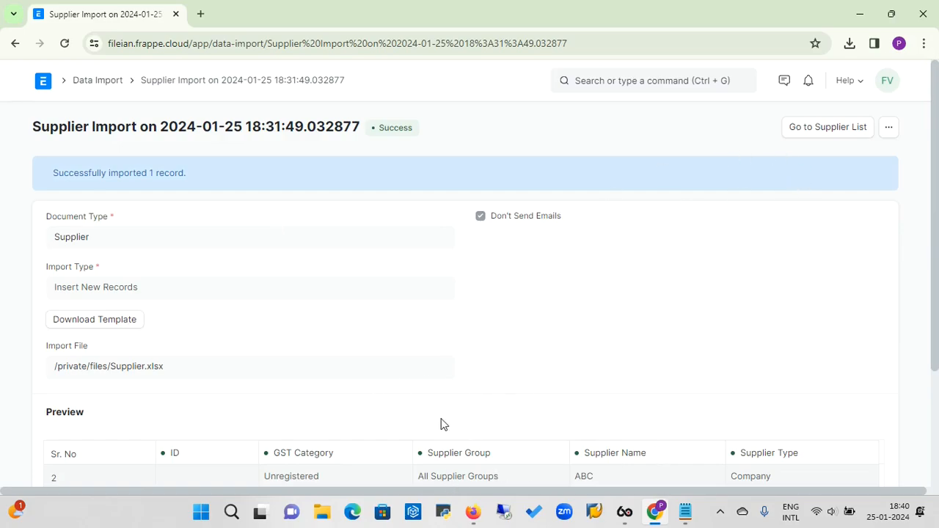
Step: View the imported ABC supplier record from the supplier list, and return to the ERPNext home page
{"action": "left_click", "coordinate": [825, 137]}
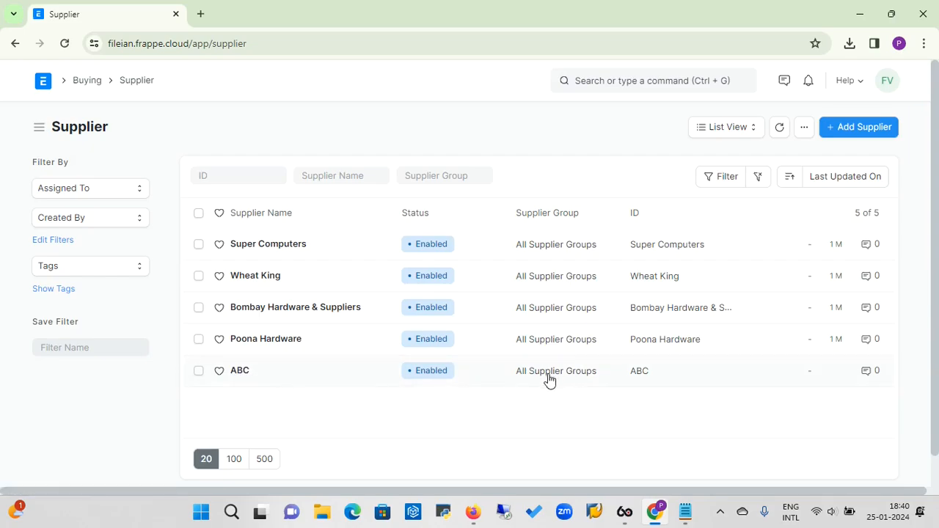
{"action": "left_click", "coordinate": [239, 371]}
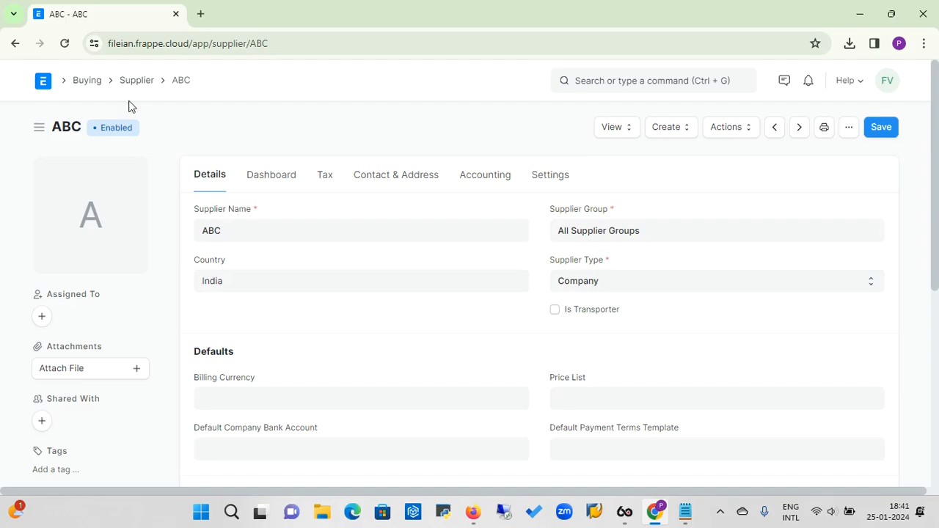
{"action": "left_click", "coordinate": [43, 82]}
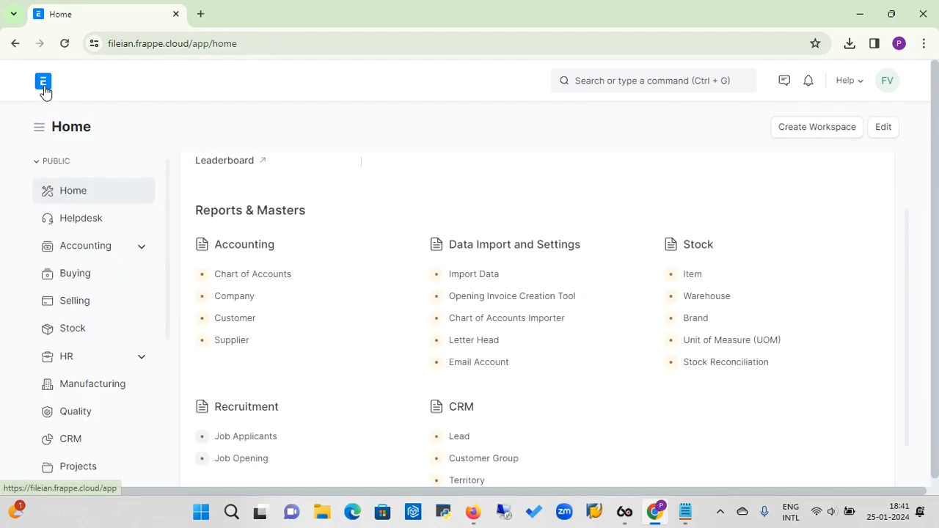
Step: Create a new data import entry and set its document type to Customer instead of Lead
{"action": "left_click", "coordinate": [475, 278]}
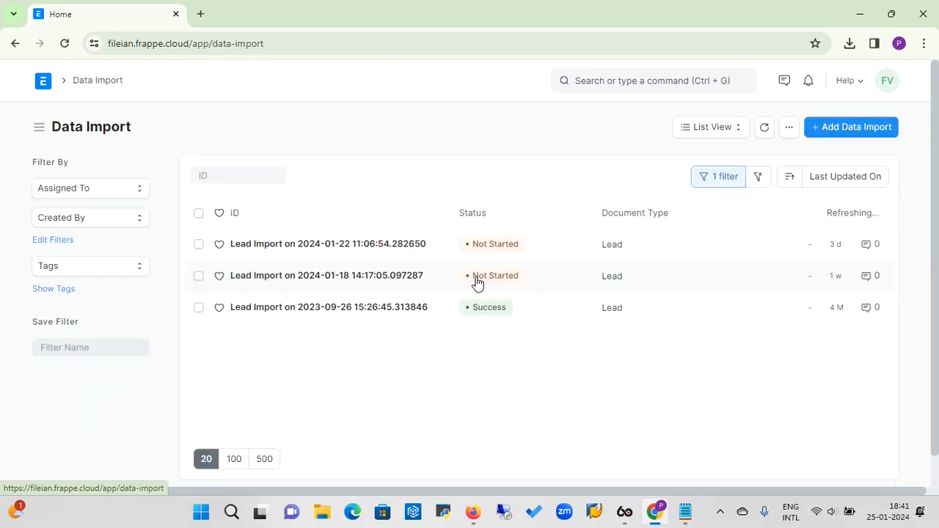
{"action": "left_click", "coordinate": [827, 131]}
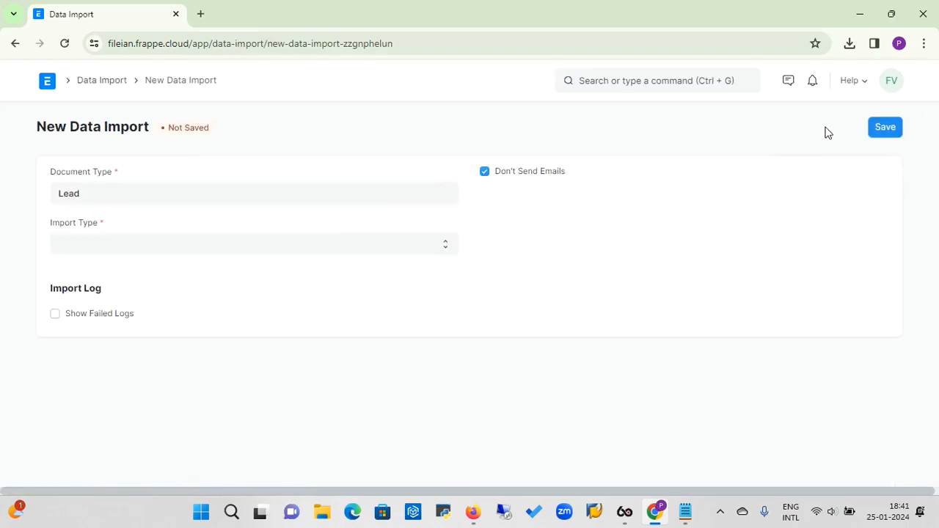
{"action": "key", "text": "BackSpace"}
{"action": "key", "text": "BackSpace"}
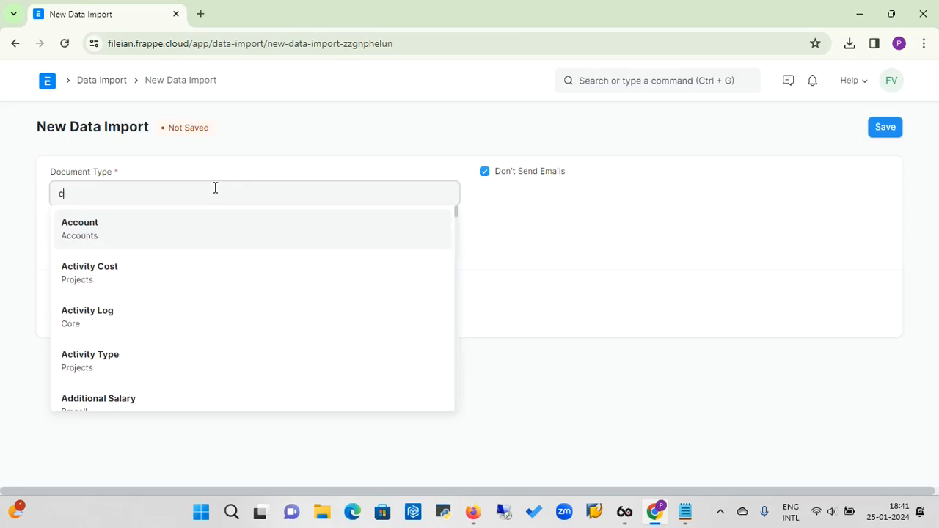
{"action": "type", "text": "stomer"}
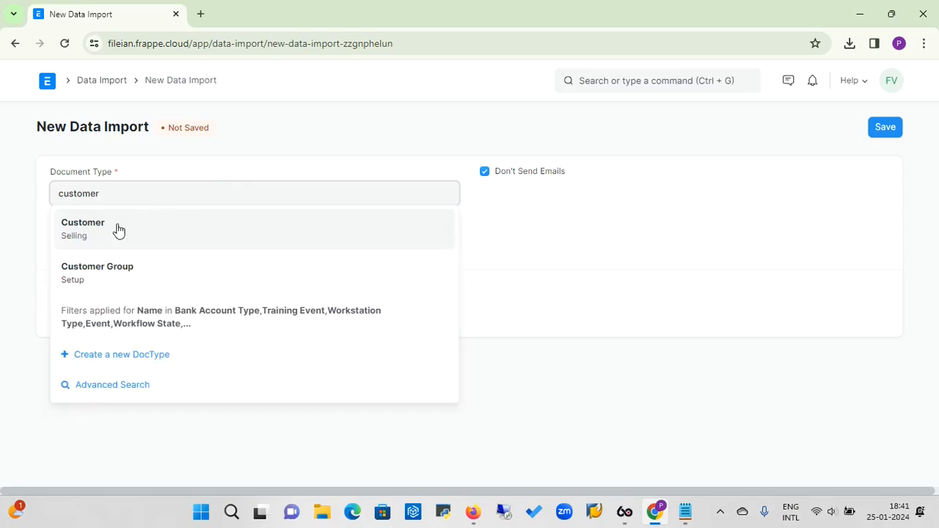
{"action": "left_click", "coordinate": [82, 232]}
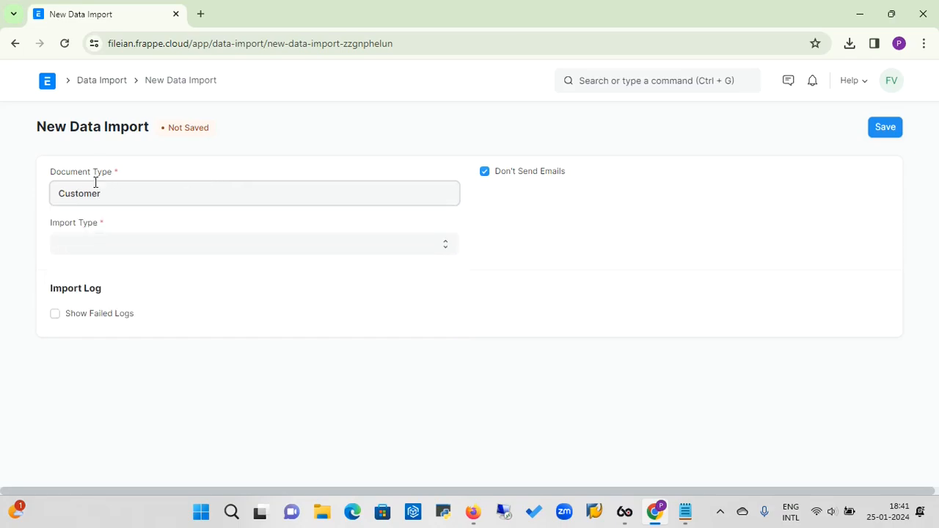
Step: Set the customer import's type to Insert New Records and save the data import
{"action": "left_click", "coordinate": [117, 246]}
{"action": "left_click", "coordinate": [113, 277]}
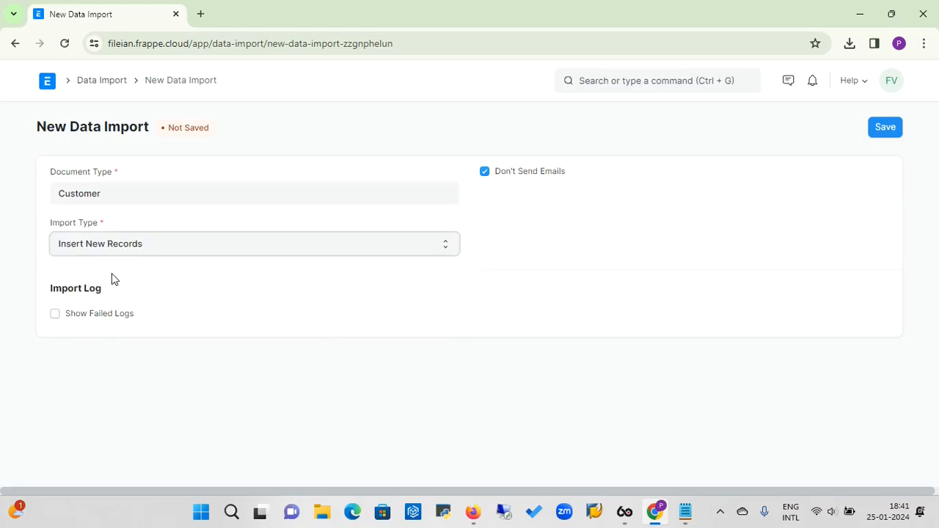
{"action": "left_click", "coordinate": [888, 132]}
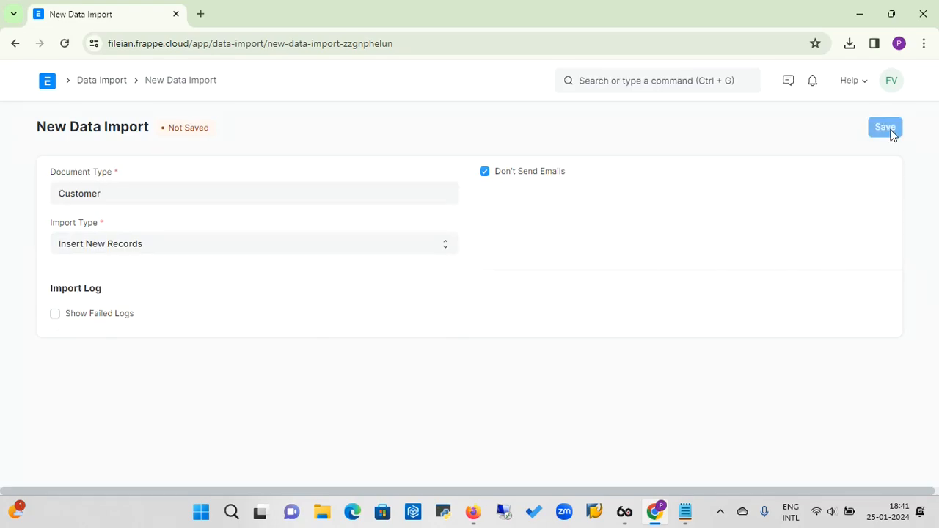